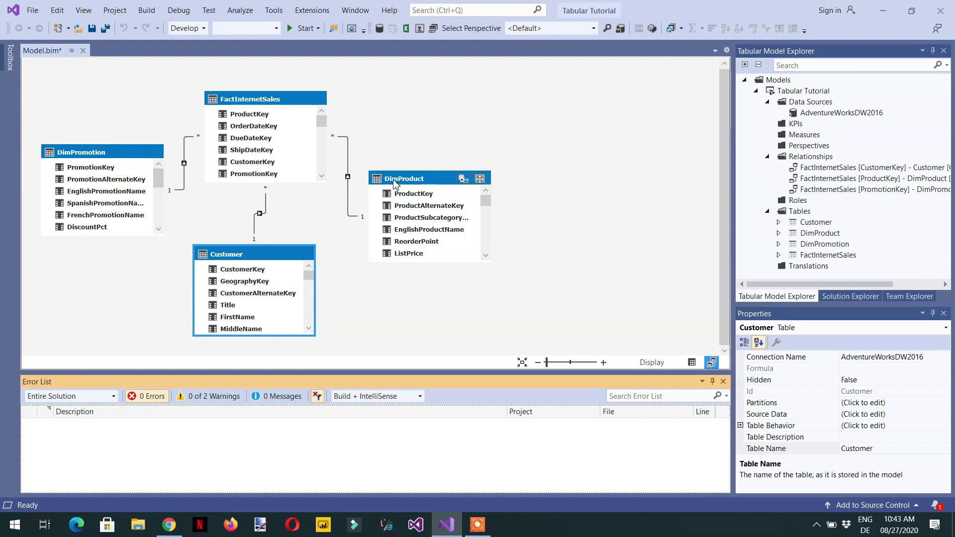
scroll(424, 234, down, 5)
scroll(424, 234, down, 2)
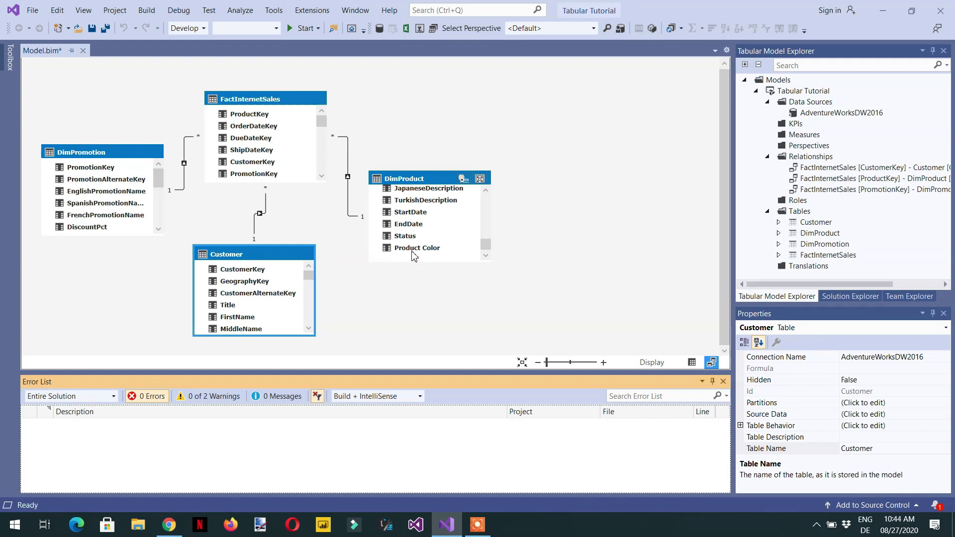
scroll(411, 244, up, 2)
scroll(411, 238, up, 1)
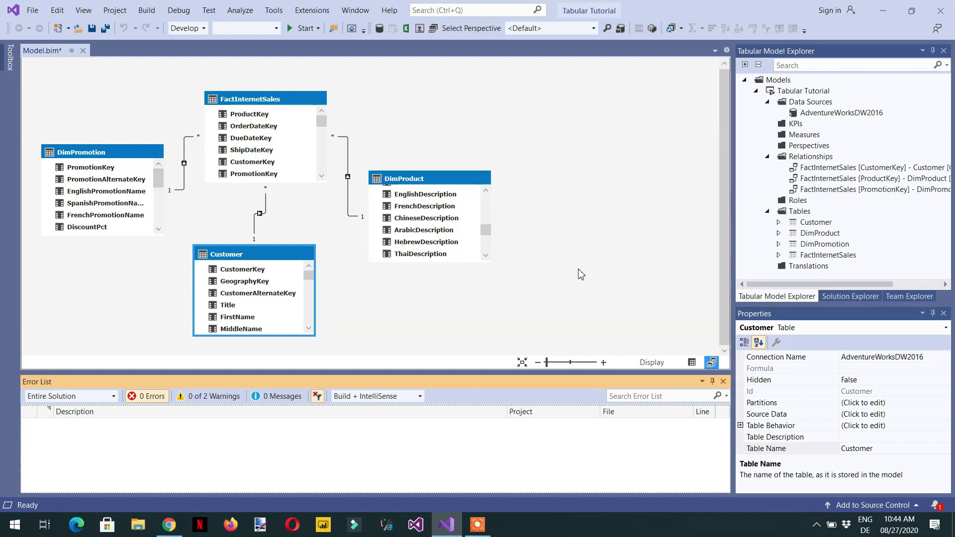
Step: Import the DimDate table from the AdventureWorksDW2016 data source by selecting it from the list of tables and views
click(821, 112)
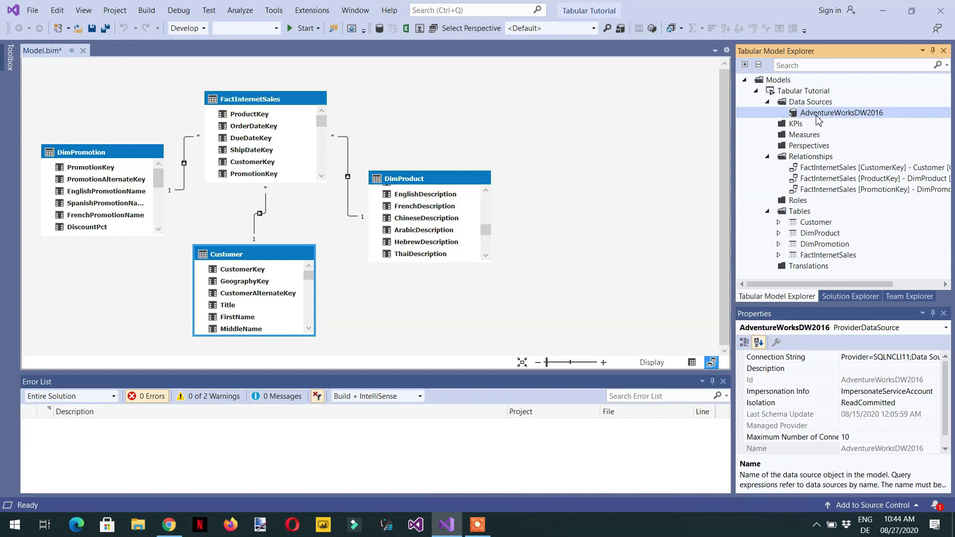
right_click(815, 113)
click(818, 127)
double_click(512, 205)
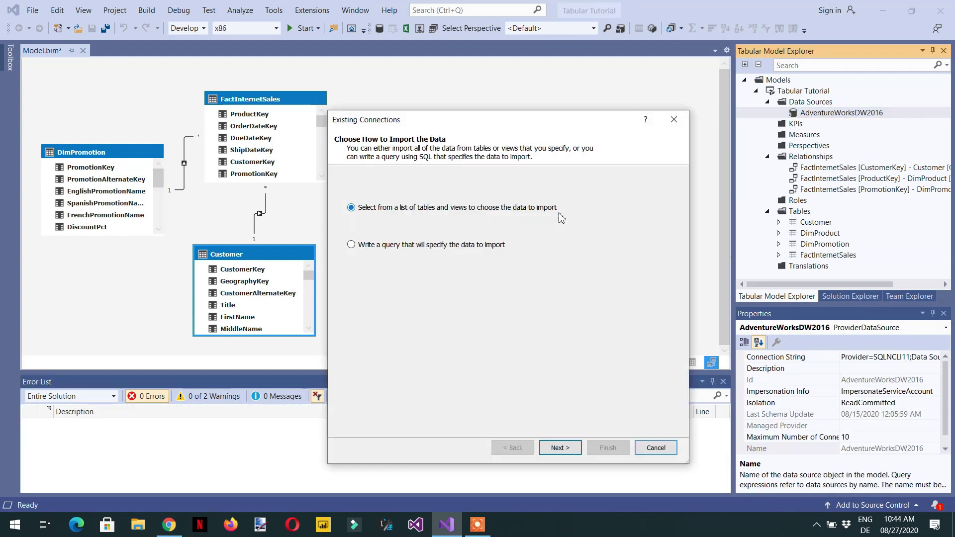
click(559, 448)
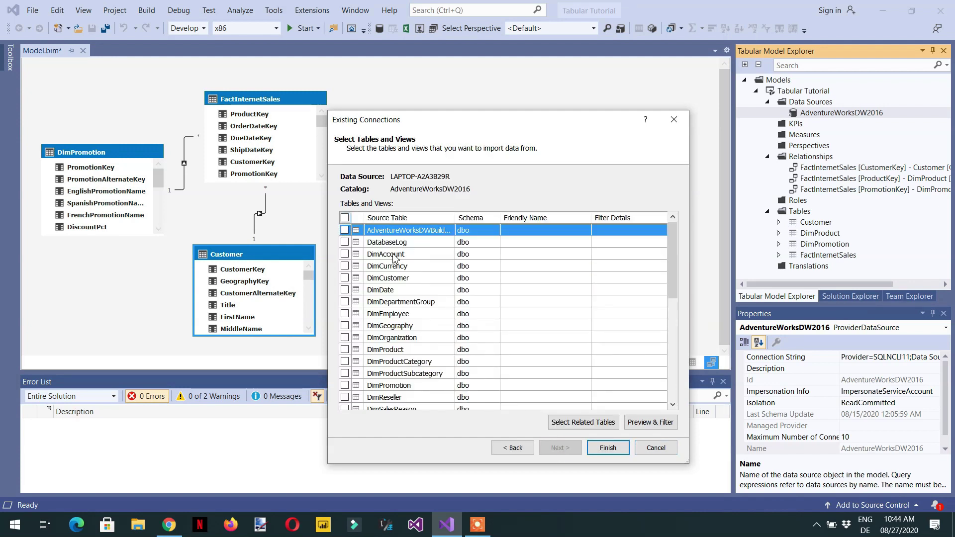
click(344, 290)
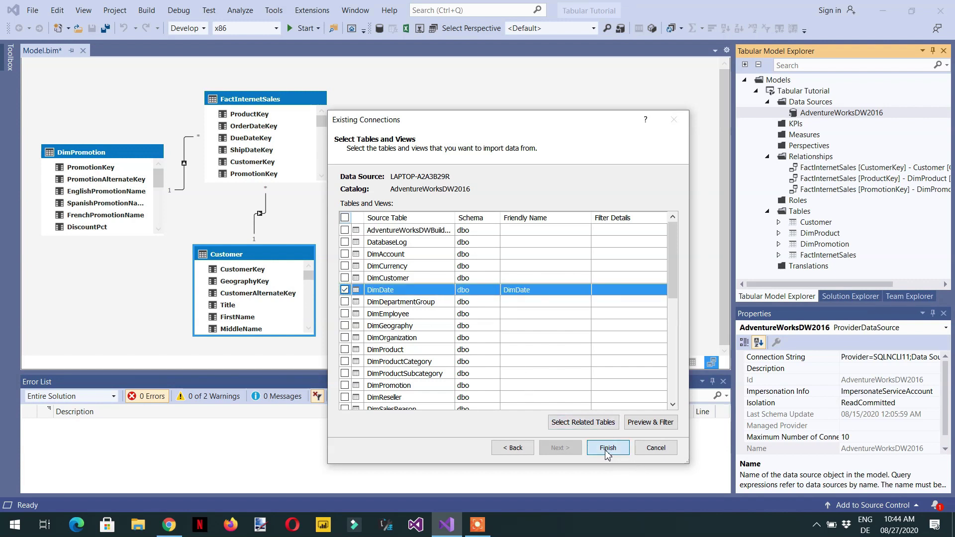
click(577, 422)
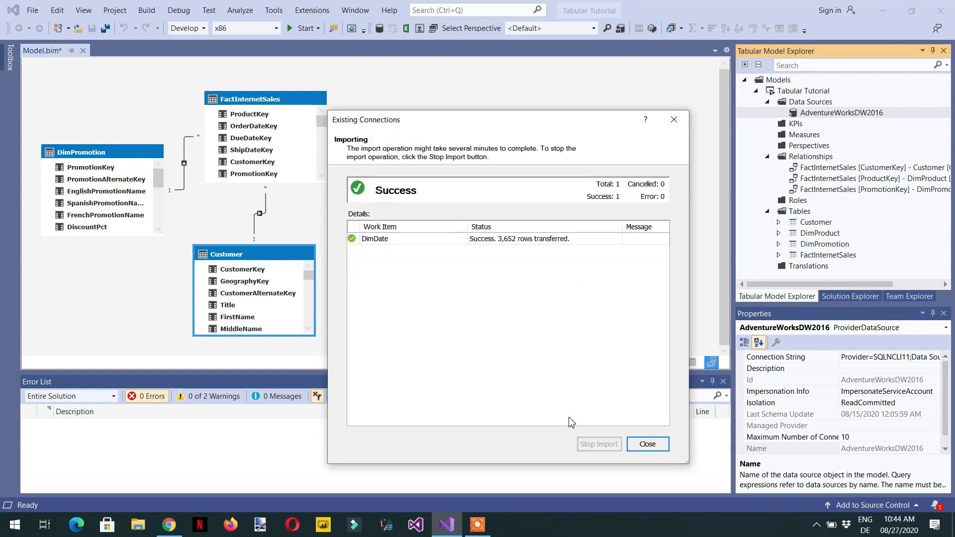
click(650, 444)
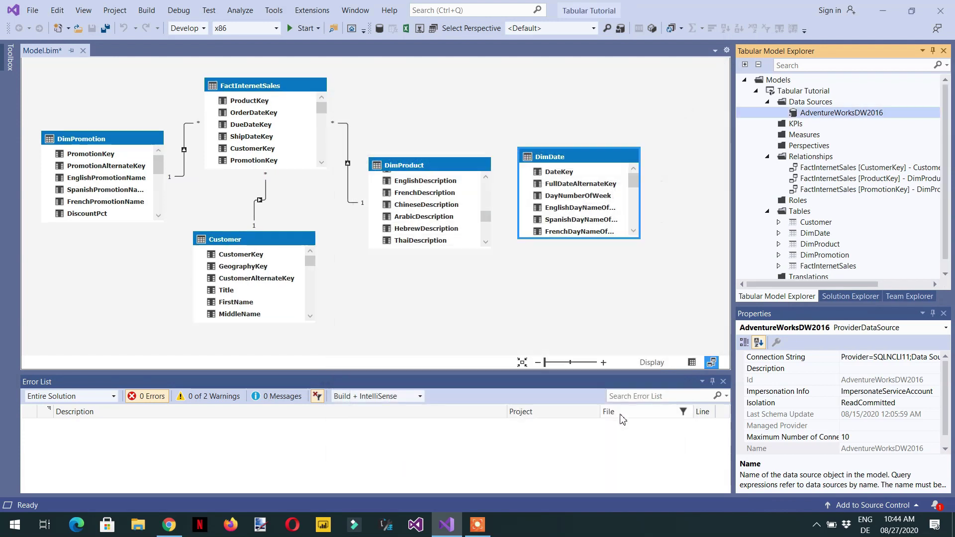
Step: Rearrange the diagram so DimProduct sits lower and DimDate stands beside FactInternetSales
drag(427, 197, 427, 266)
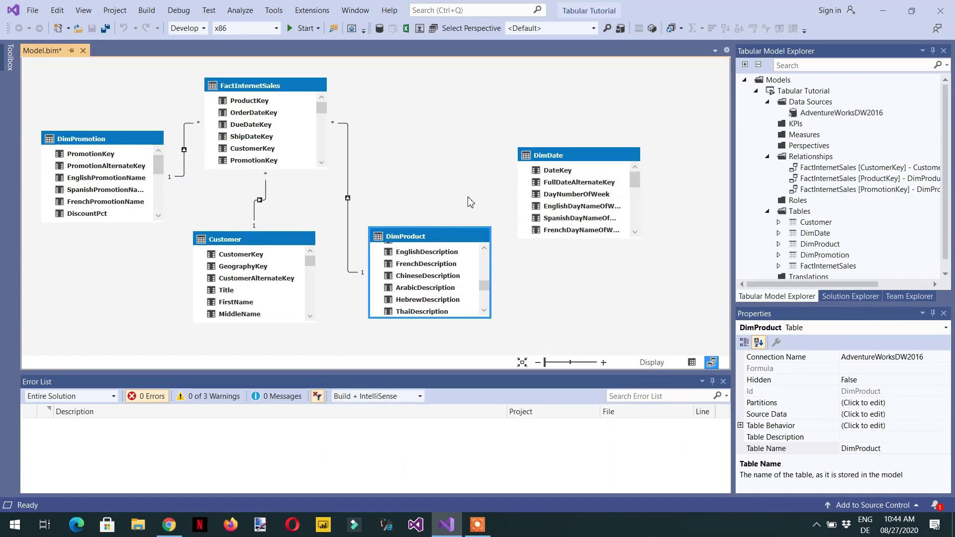
drag(577, 157, 508, 87)
click(304, 168)
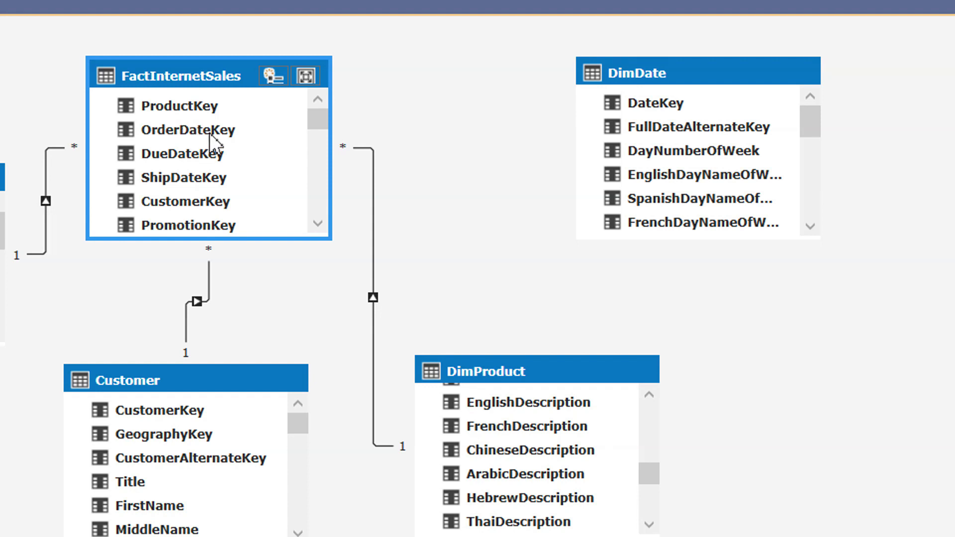
Step: Create relationships from OrderDateKey, DueDateKey and ShipDateKey in FactInternetSales to DateKey in DimDate
drag(178, 131, 622, 106)
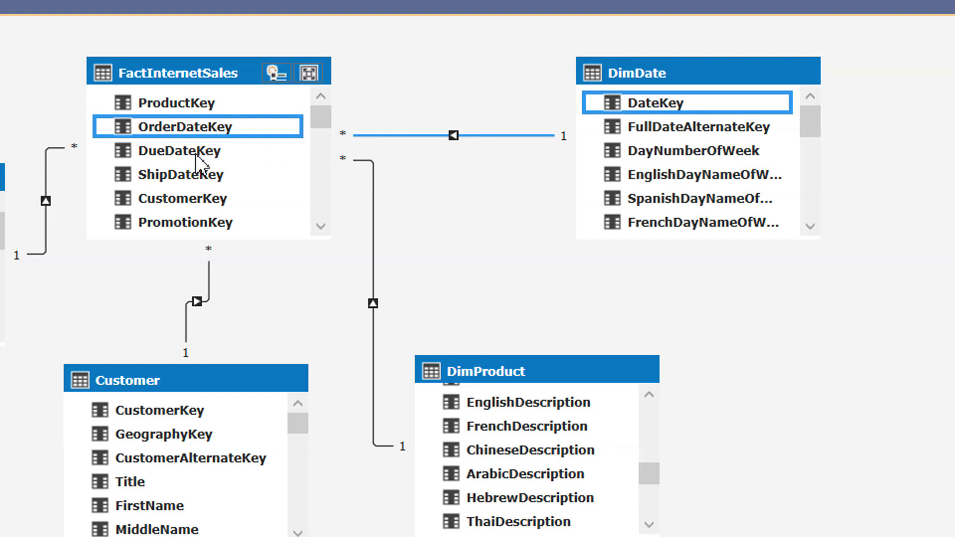
drag(195, 155, 657, 111)
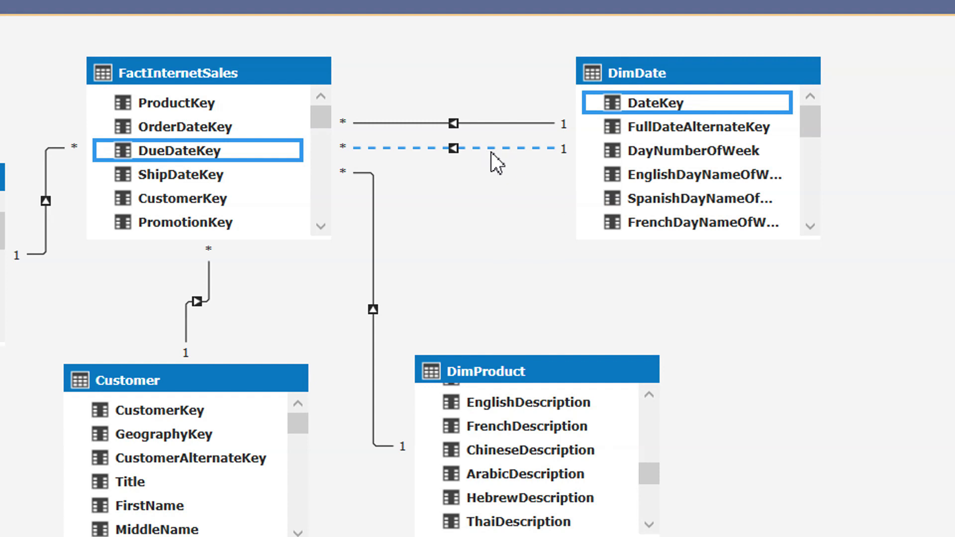
drag(195, 178, 646, 103)
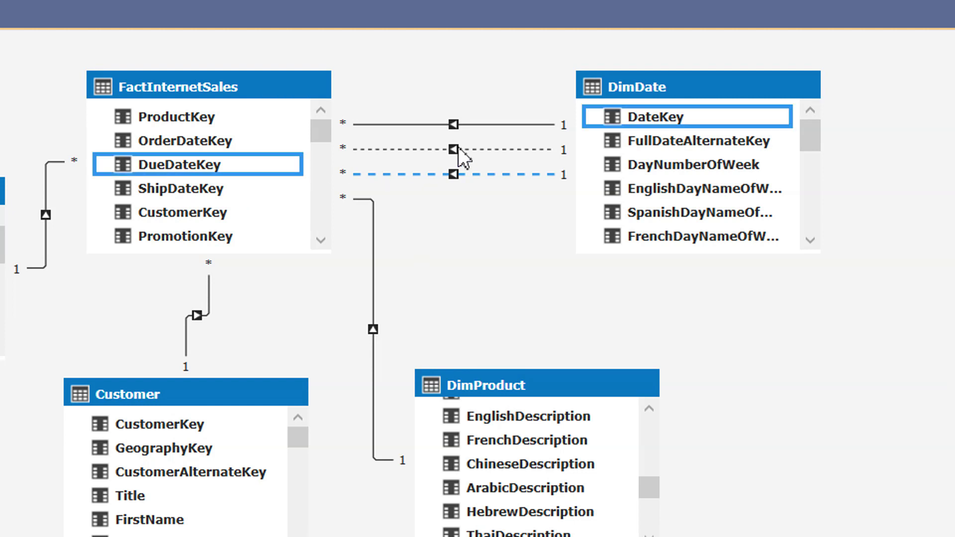
Step: Delete the inactive relationships between FactInternetSales and DimDate from the model, keeping the OrderDateKey one
right_click(488, 148)
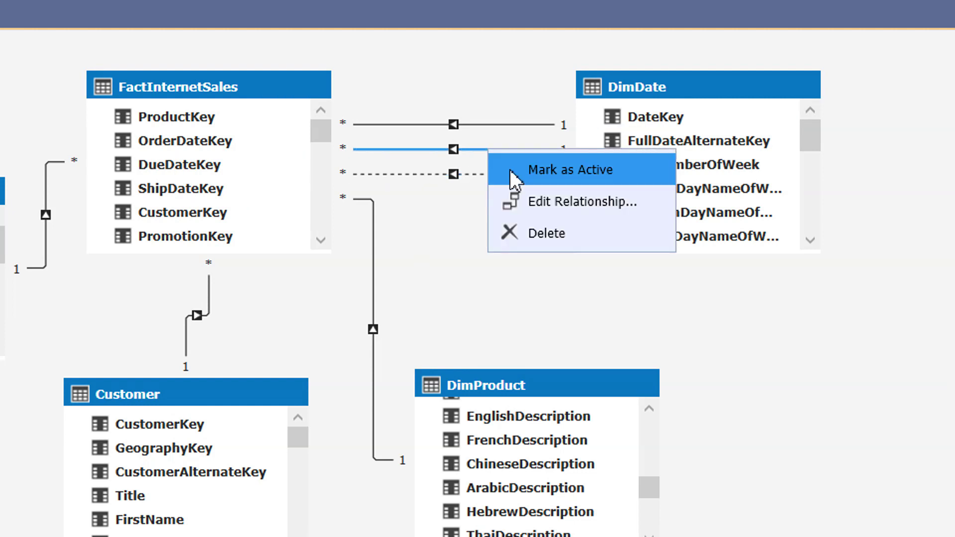
click(531, 230)
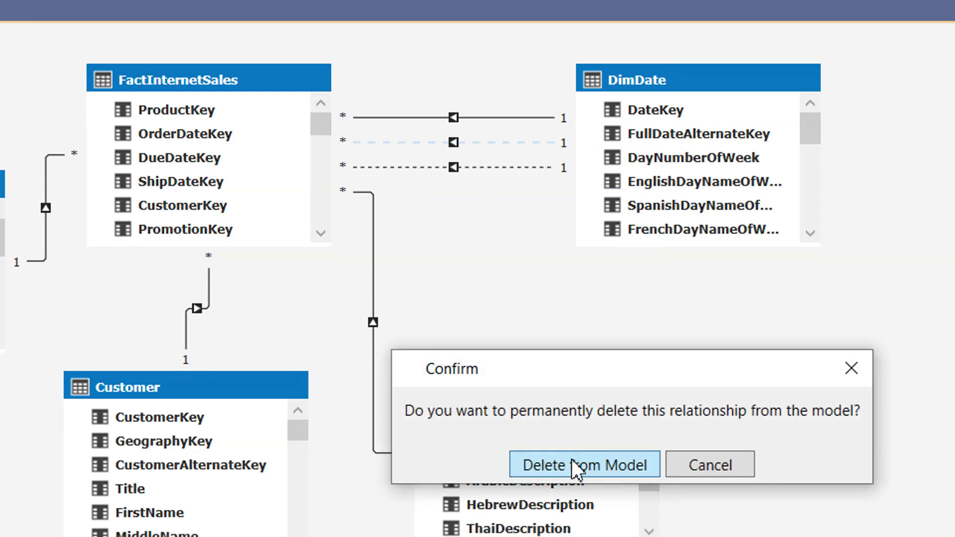
click(575, 465)
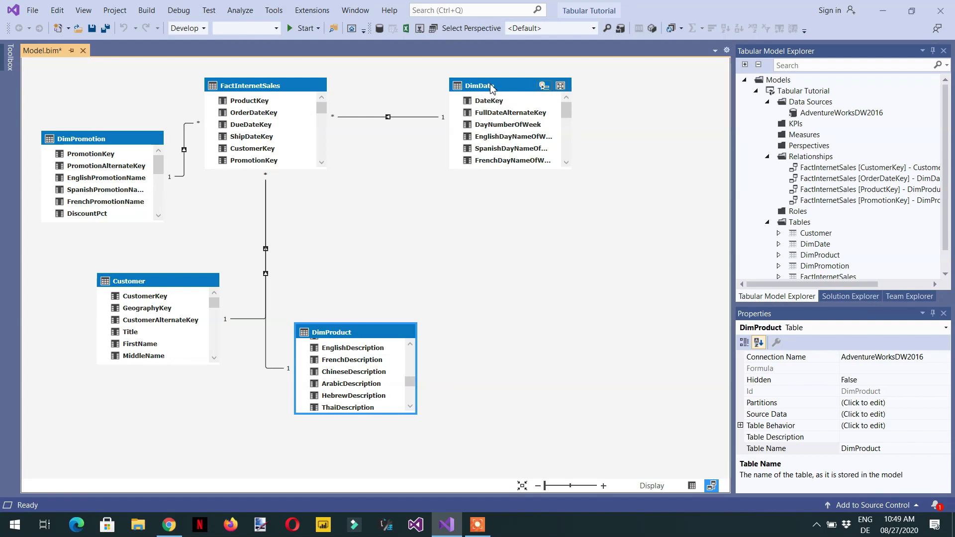
Step: Import a second copy of the DimDate table from the AdventureWorksDW2016 data source
right_click(816, 118)
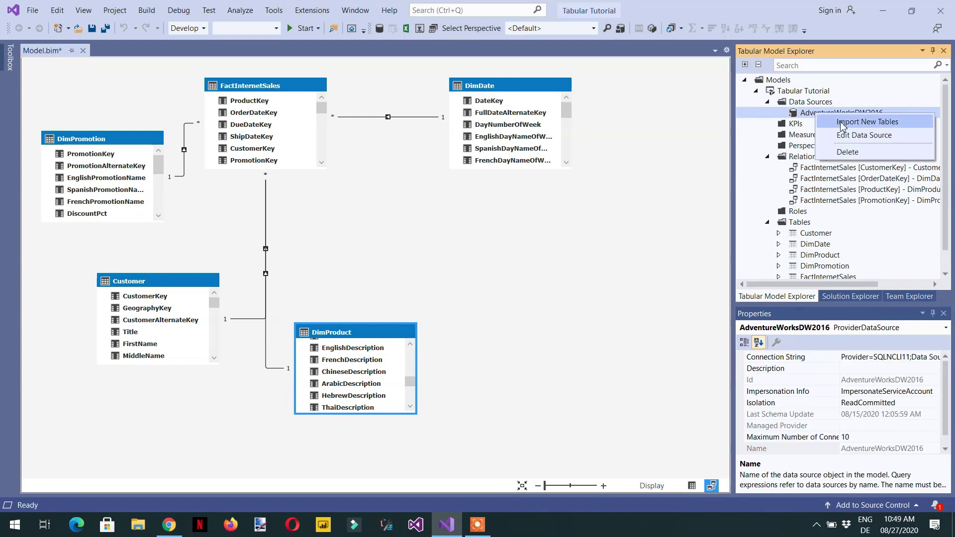
click(843, 126)
click(560, 448)
click(561, 449)
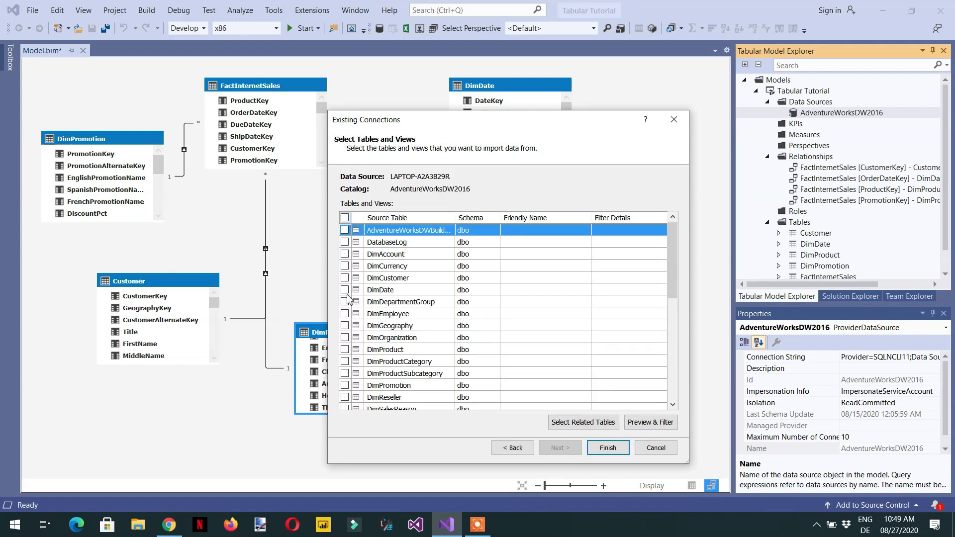
click(345, 290)
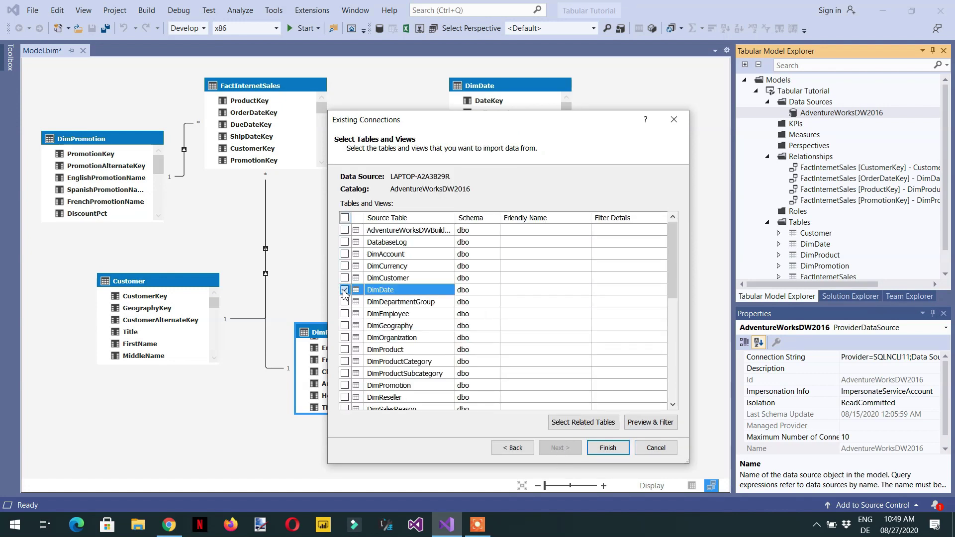
click(608, 449)
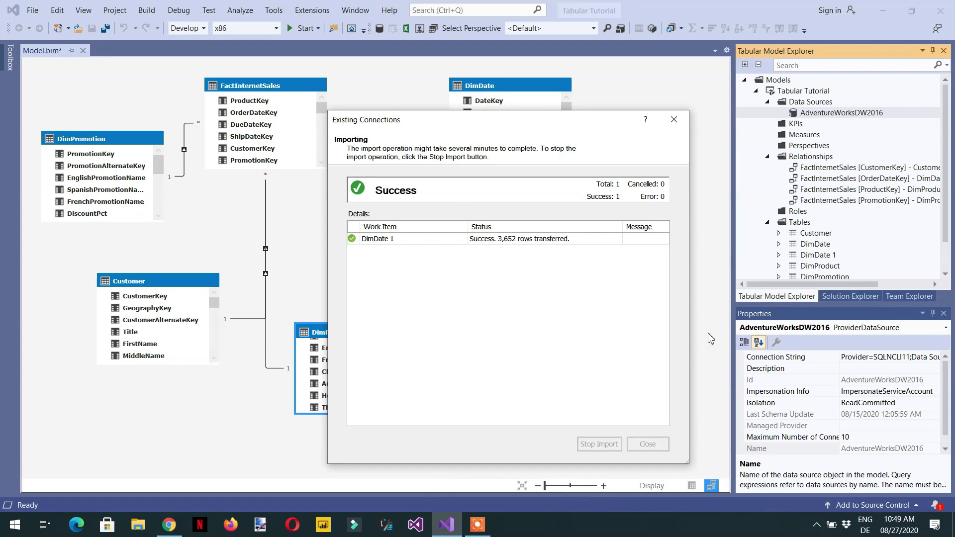
click(648, 444)
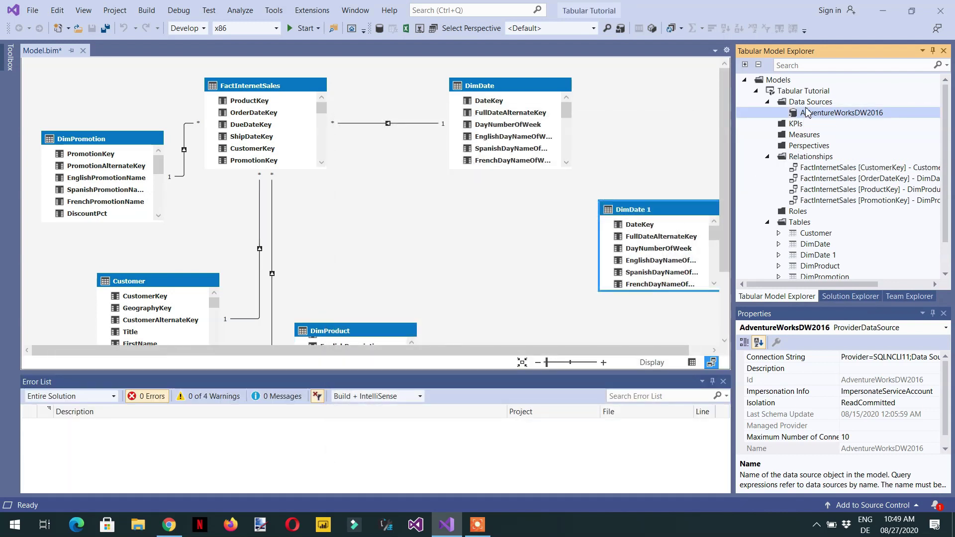
Step: Import a third copy of DimDate from AdventureWorksDW2016 with the friendly name DimDate 2
right_click(810, 116)
click(816, 140)
click(561, 451)
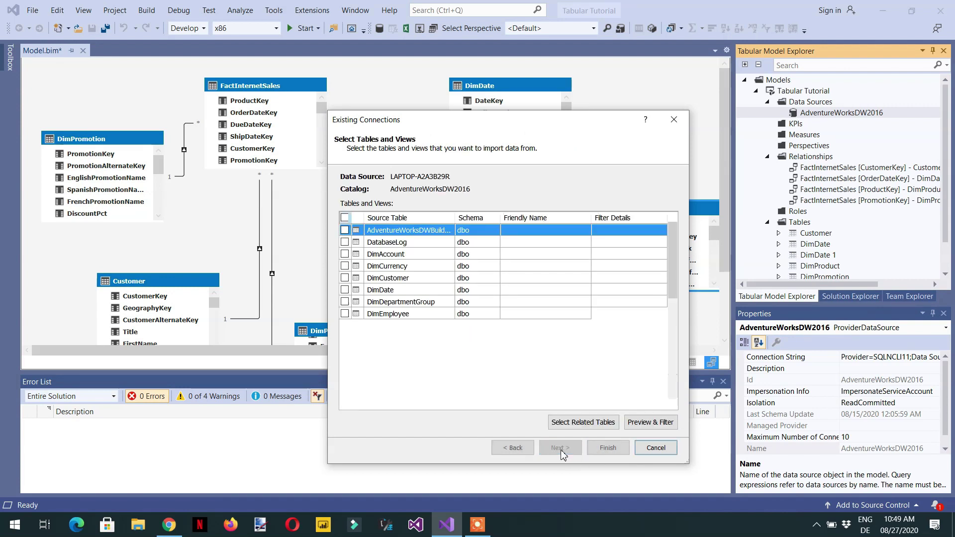
click(345, 290)
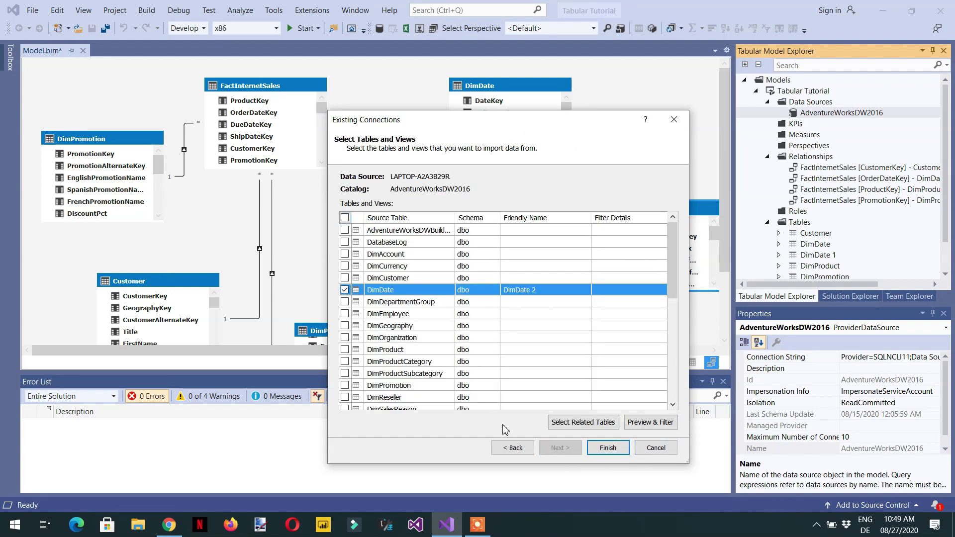
click(608, 448)
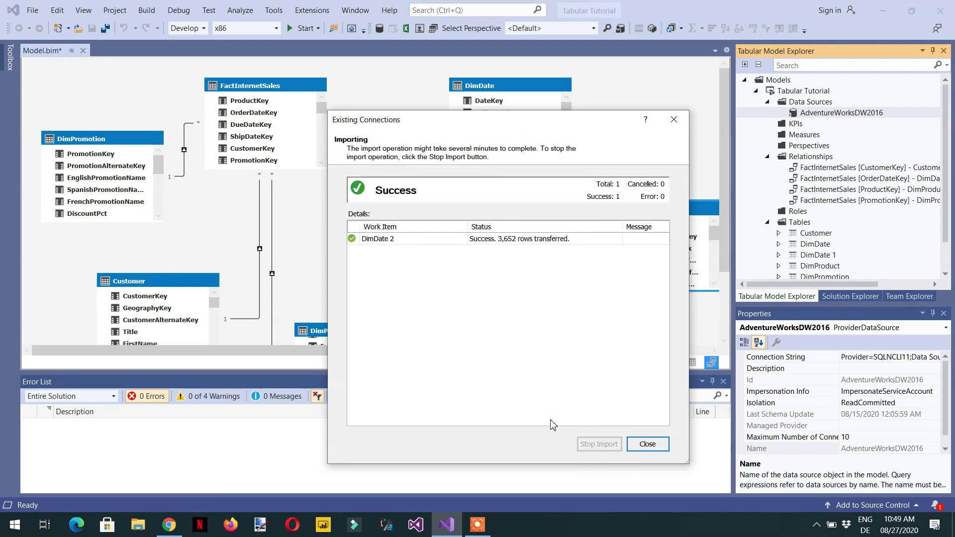
click(646, 445)
Step: Move the DimDate 1 table below DimDate in the diagram and rename it DimShipdate
drag(561, 212, 449, 230)
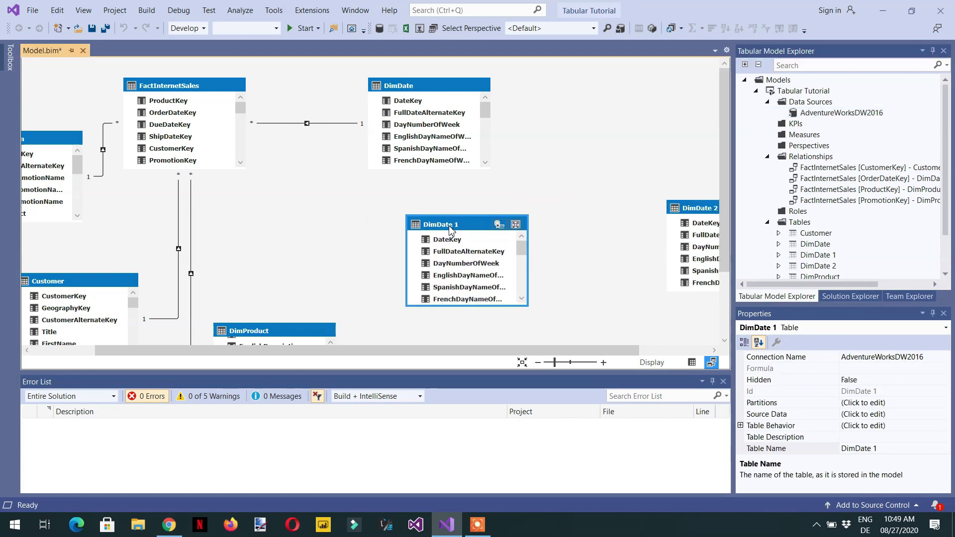
double_click(450, 227)
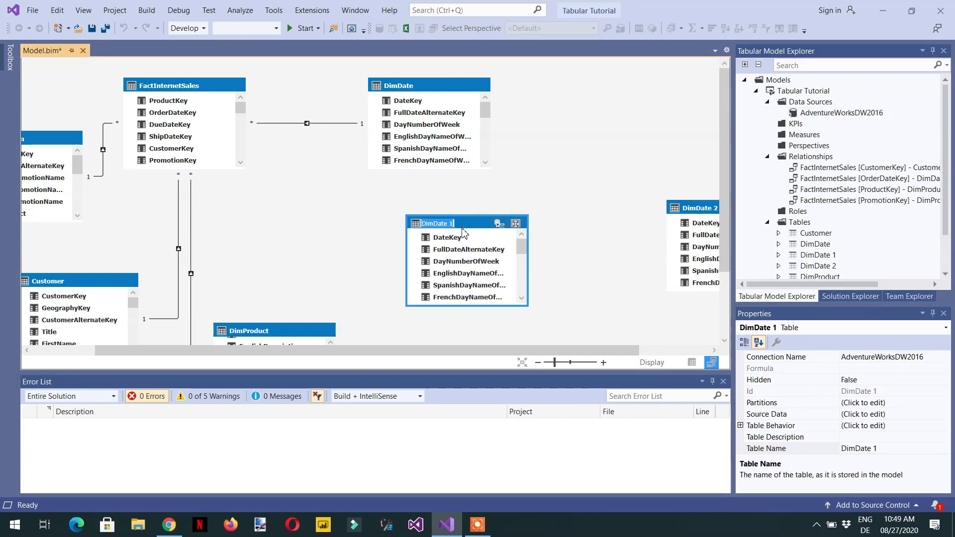
text(S)
text(imShip)
text(date)
key(Return)
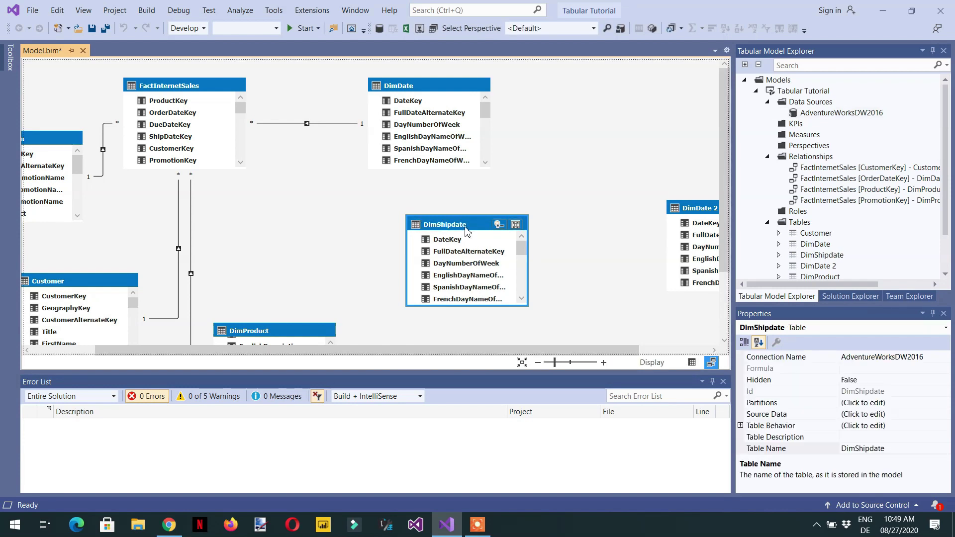
Step: Move the DimDate 2 table closer to DimShipdate and rename it DimDueDate
drag(711, 214, 622, 201)
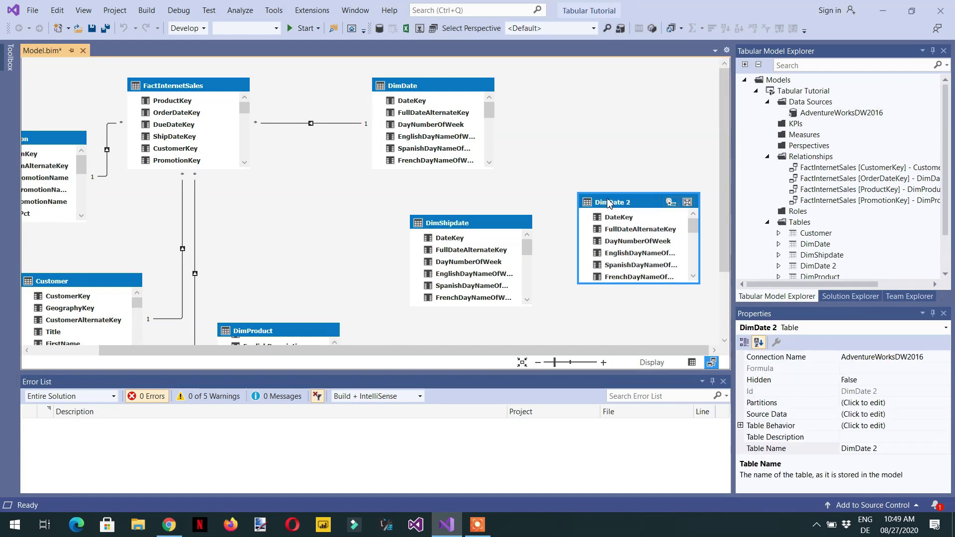
double_click(617, 203)
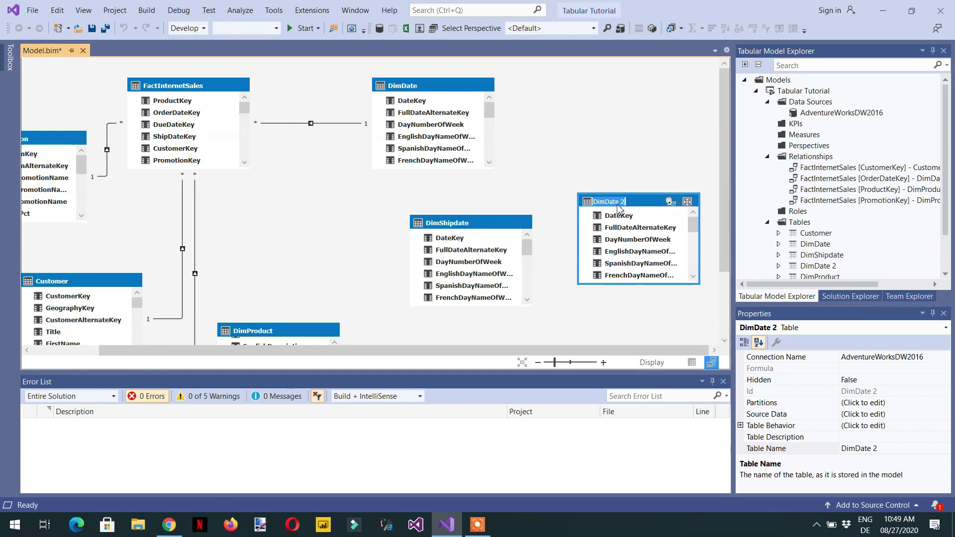
text(Dim)
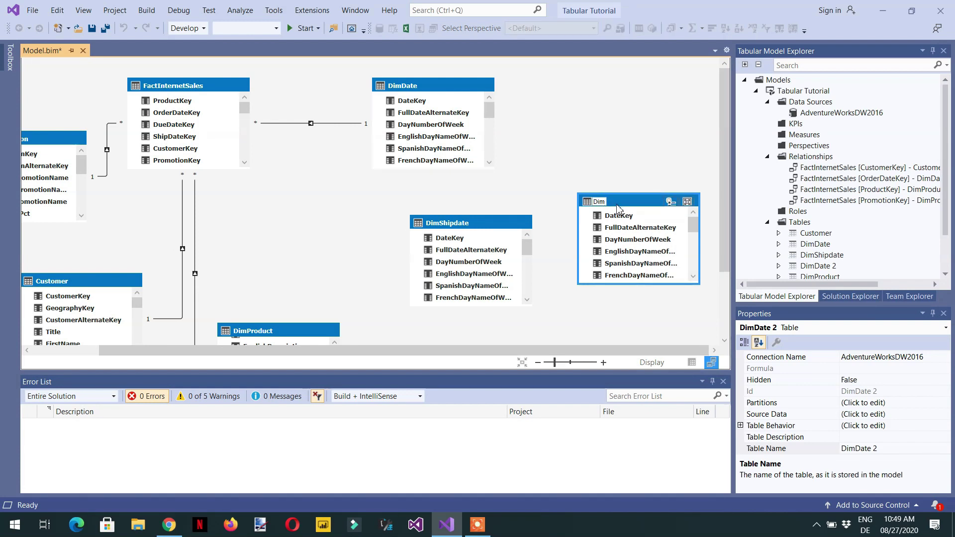
text(DueDate)
key(Return)
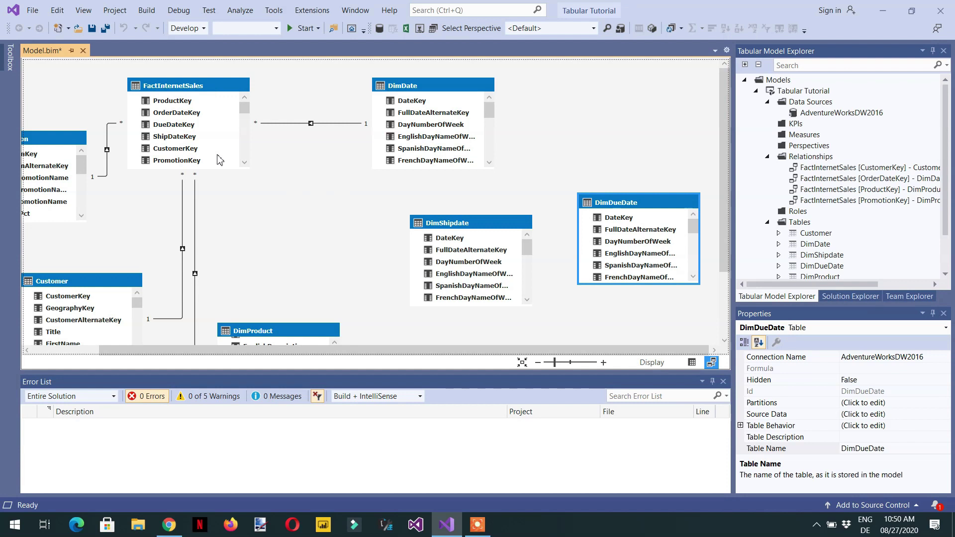
Step: Relate FactInternetSales' ShipDateKey to DimShipdate's DateKey and DueDateKey to DimDueDate's DateKey, moving both date tables nearer the fact table
drag(169, 139, 447, 242)
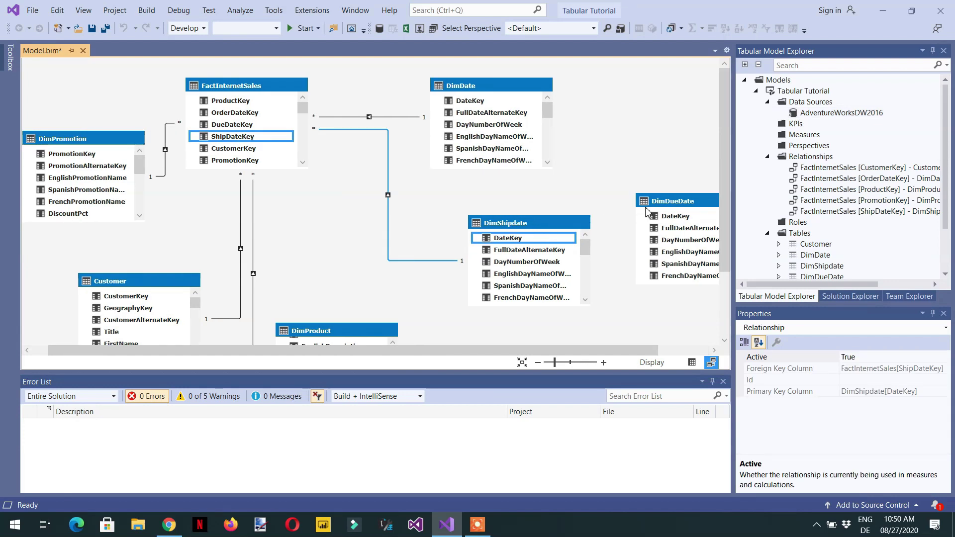
click(572, 222)
drag(656, 201, 500, 205)
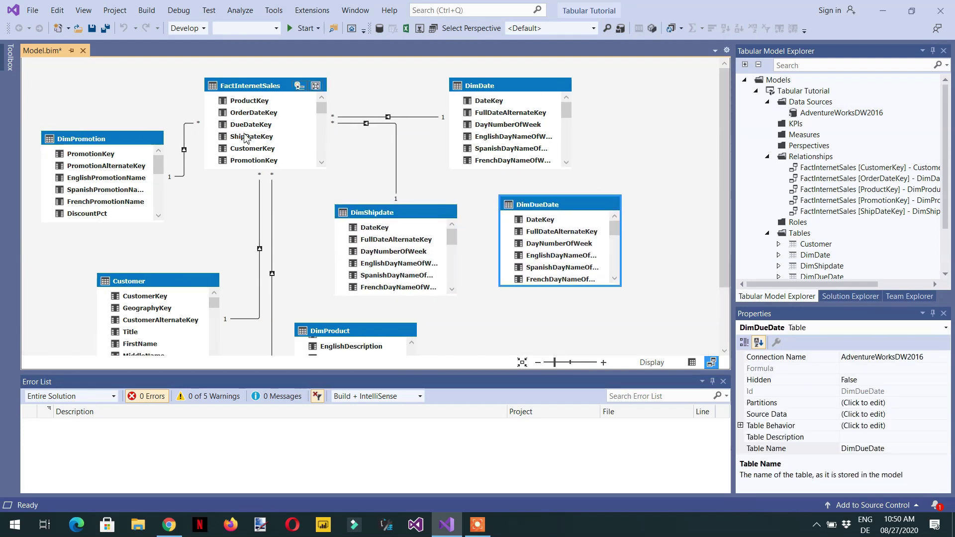
drag(245, 128, 539, 223)
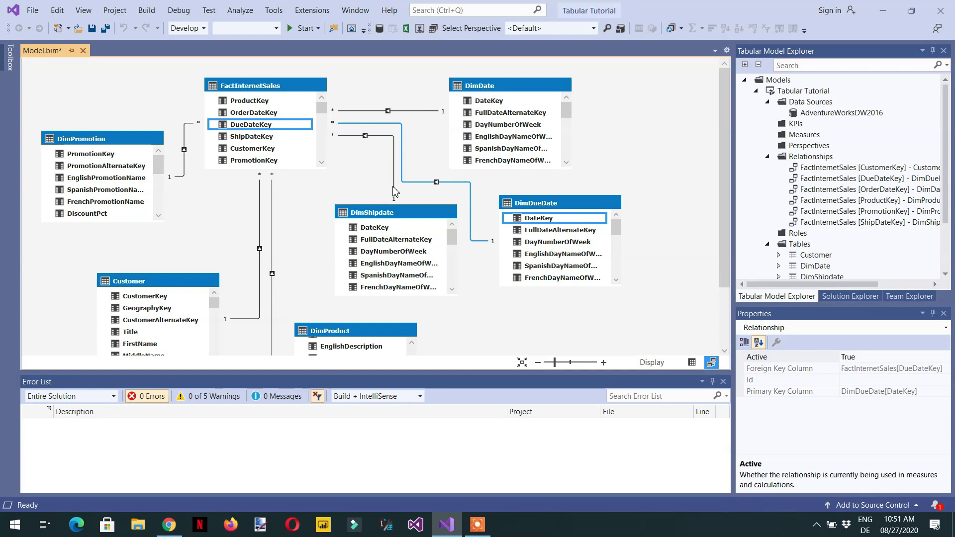
Step: Delete the DimDueDate and DimShipdate tables from the model diagram
right_click(554, 204)
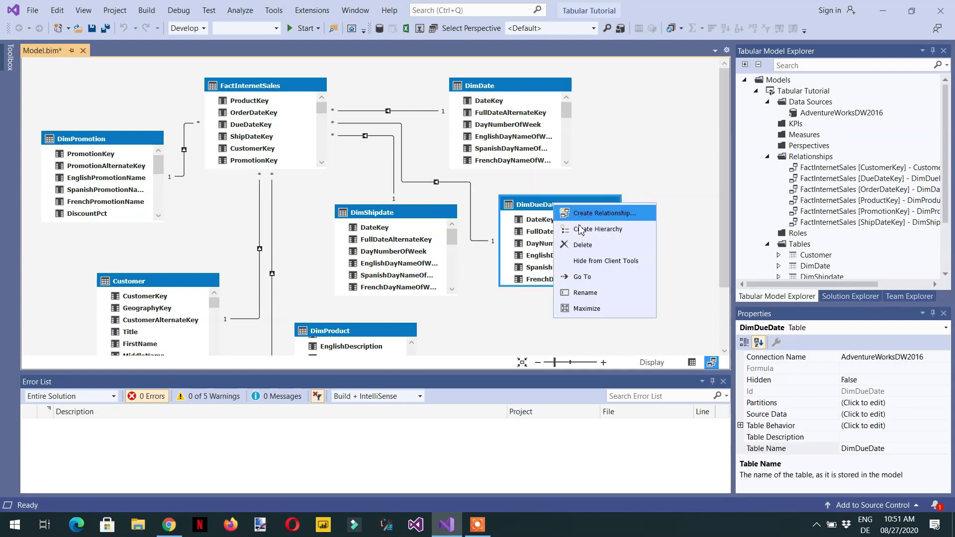
click(583, 245)
click(450, 282)
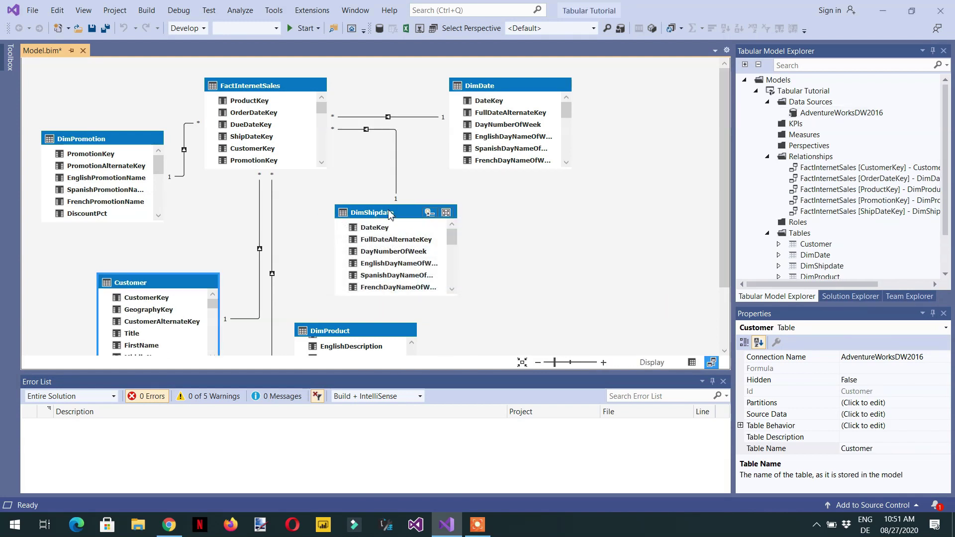
right_click(388, 213)
click(413, 252)
click(452, 283)
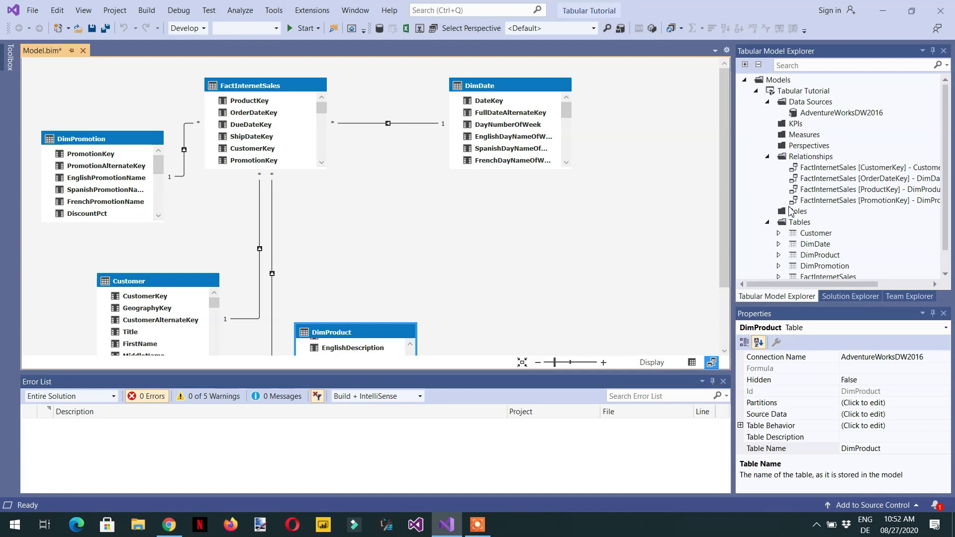
Step: Switch the model to grid view and add a new calculated table
right_click(802, 228)
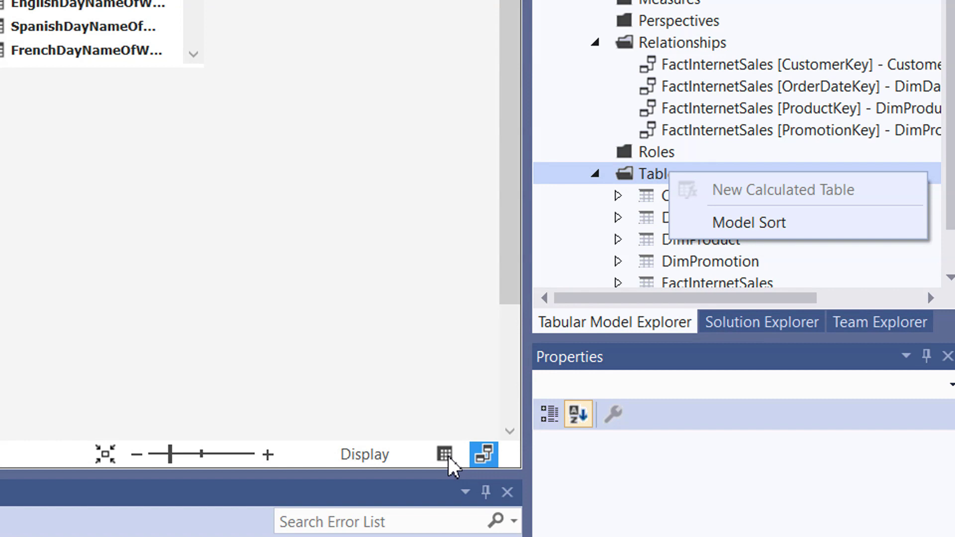
click(388, 405)
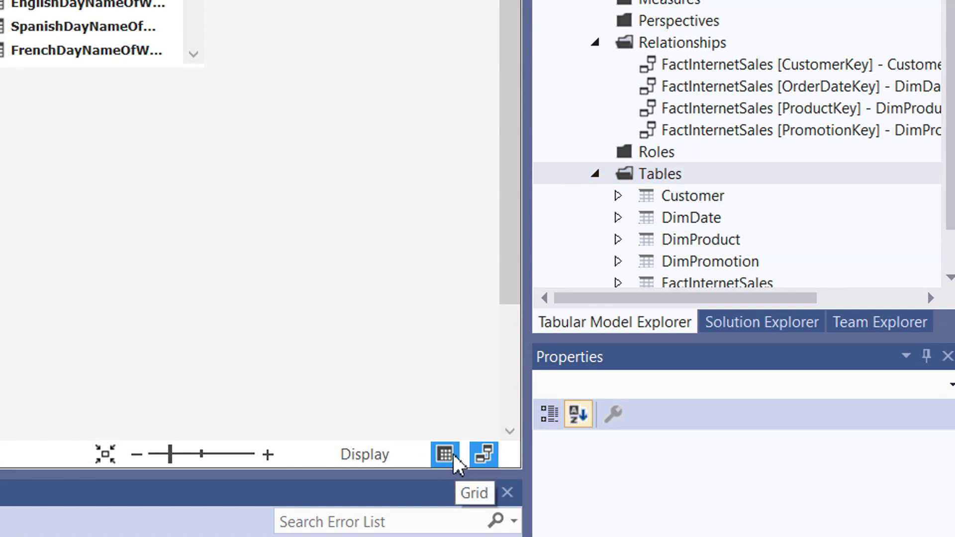
click(452, 455)
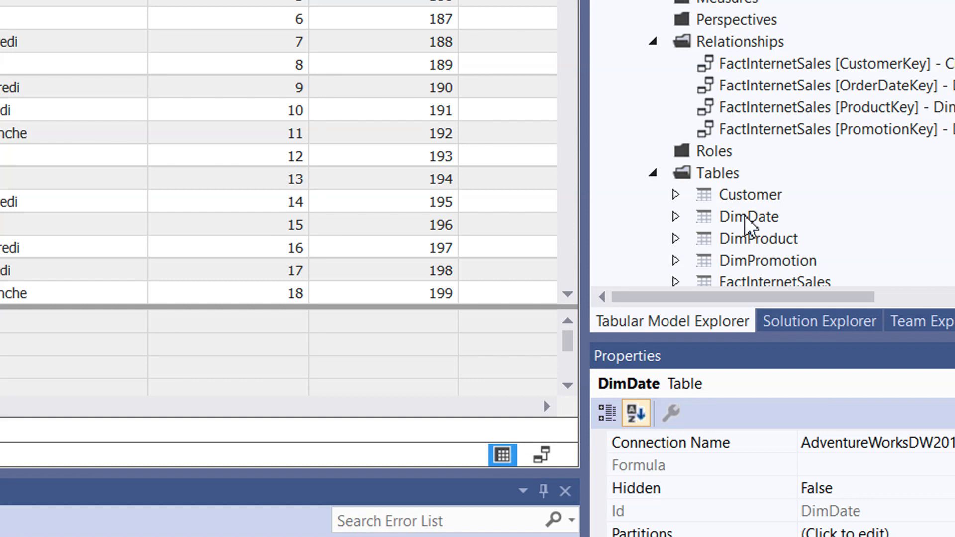
right_click(722, 177)
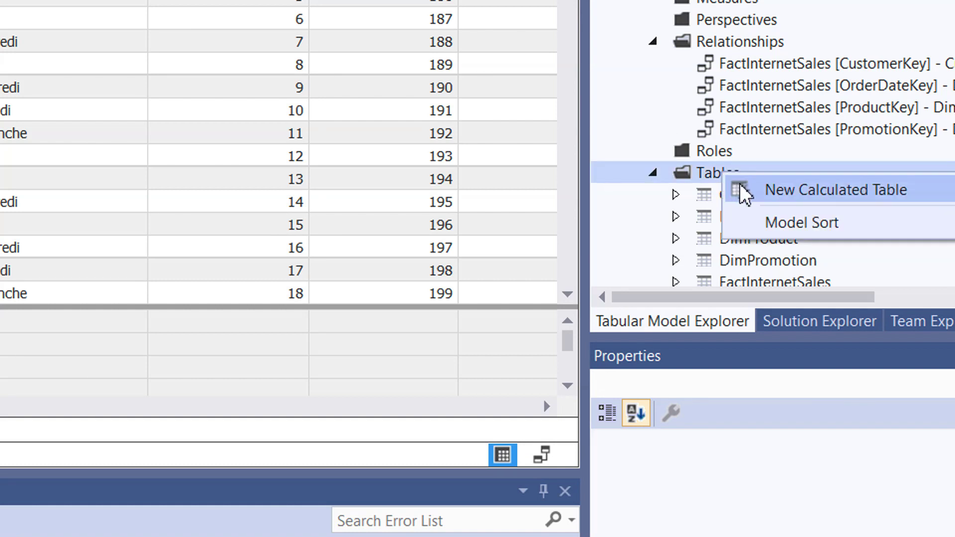
click(773, 191)
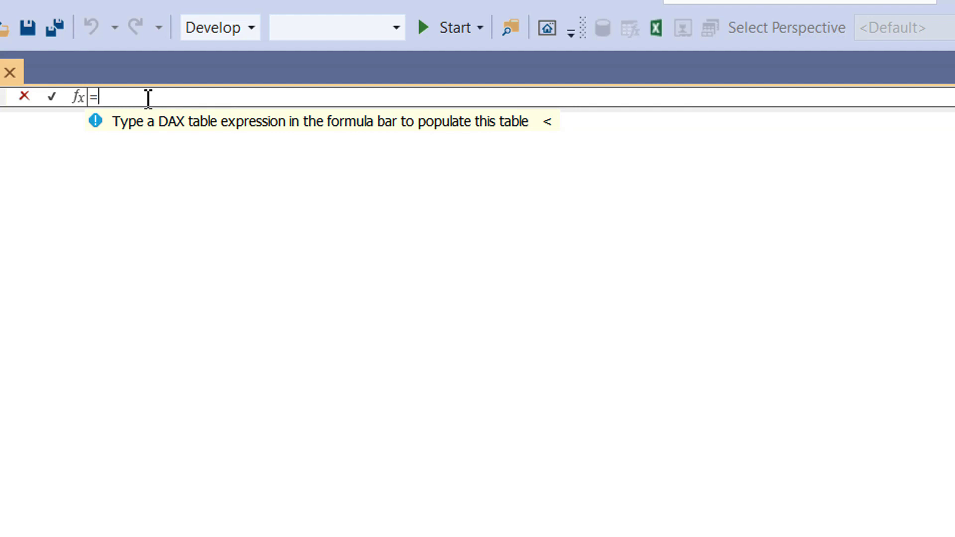
Step: Define the new calculated table with the DAX formula =ALL(DimDate)
text(all()
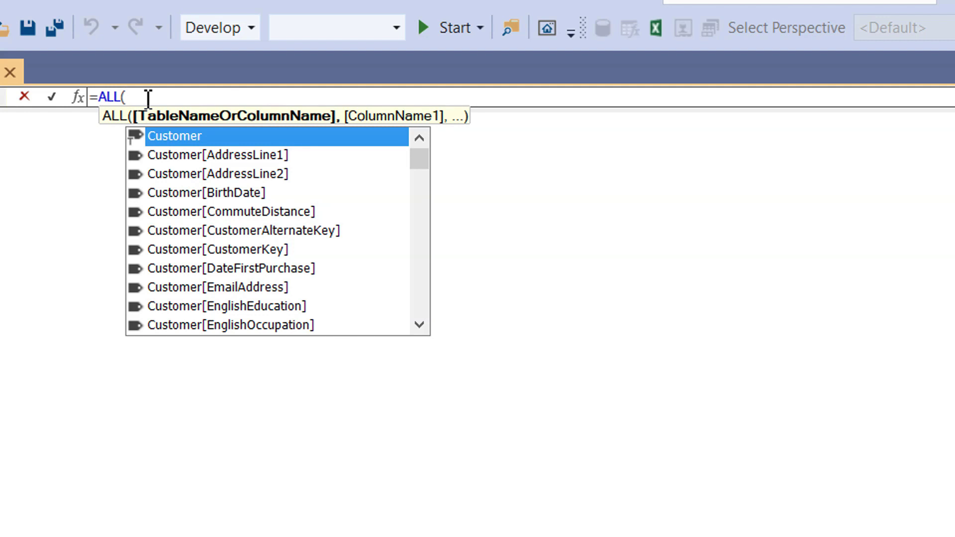
text(dat)
key(BackSpace)
key(BackSpace)
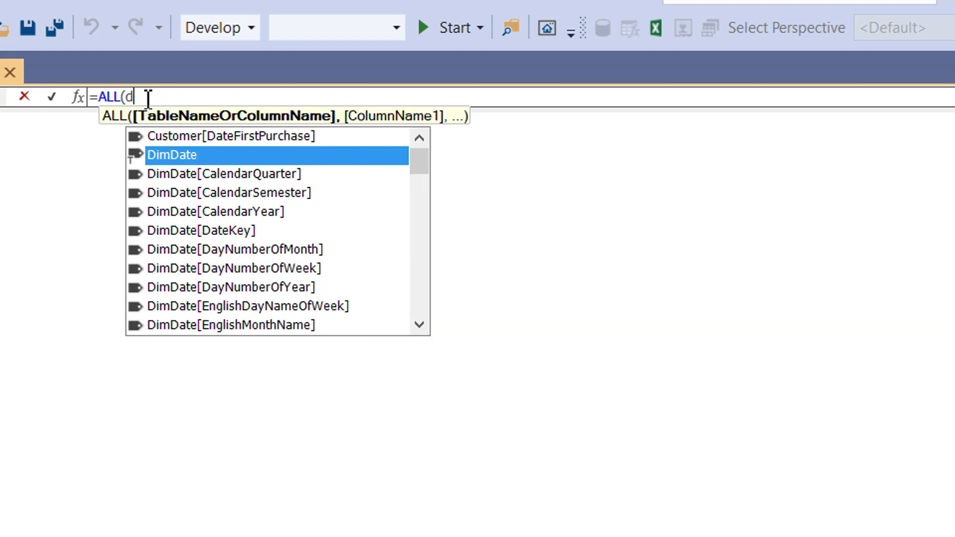
text(imd)
key(Tab)
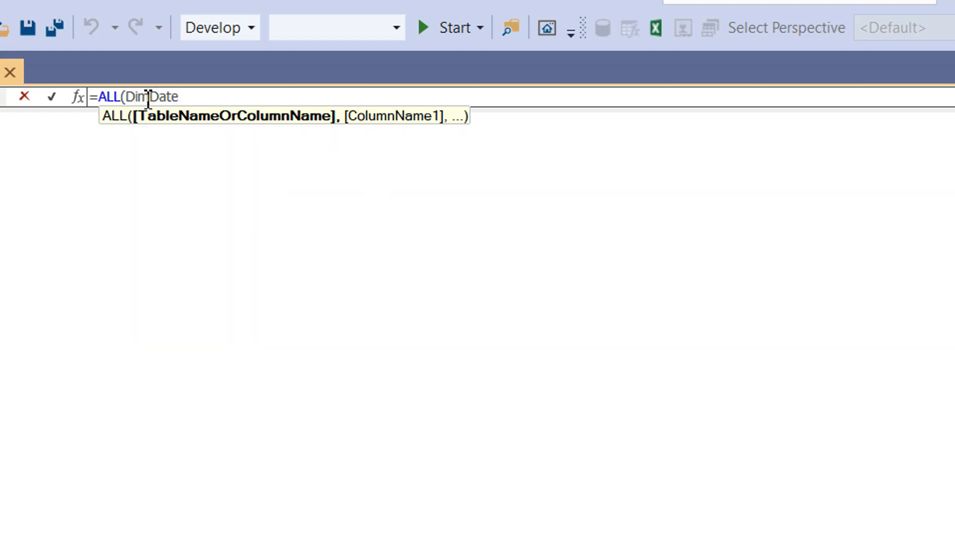
text())
key(Return)
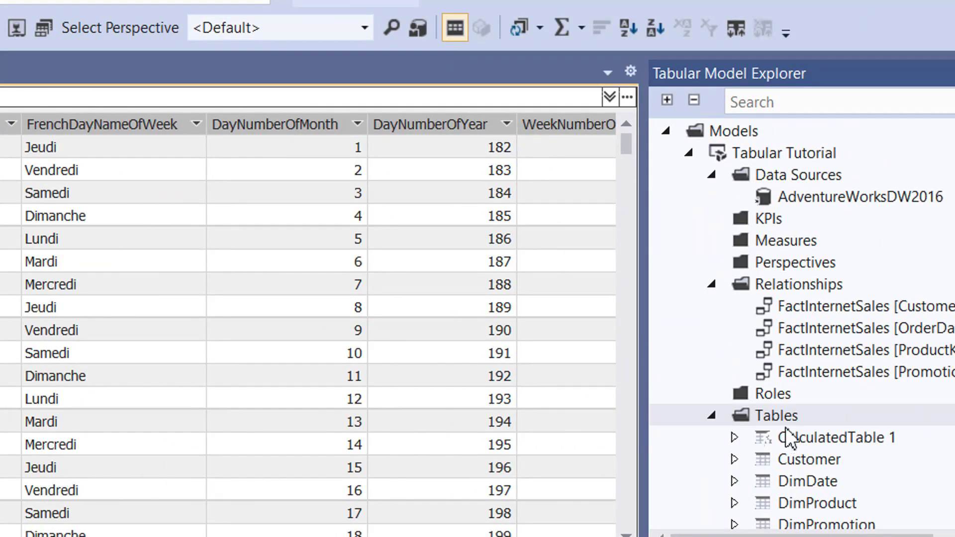
Step: Add a second calculated table with the DAX formula =ALL(DimDate)
right_click(787, 421)
click(830, 435)
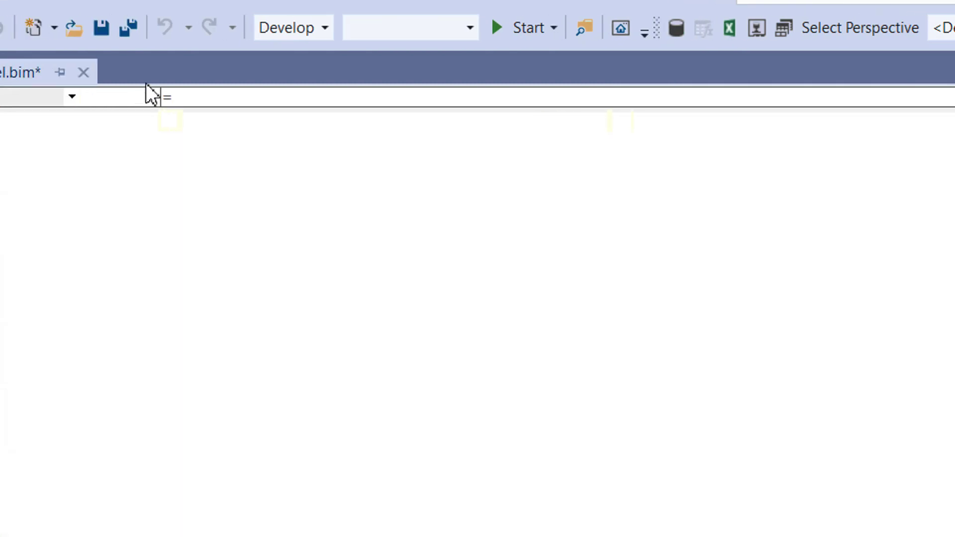
click(203, 96)
text(d)
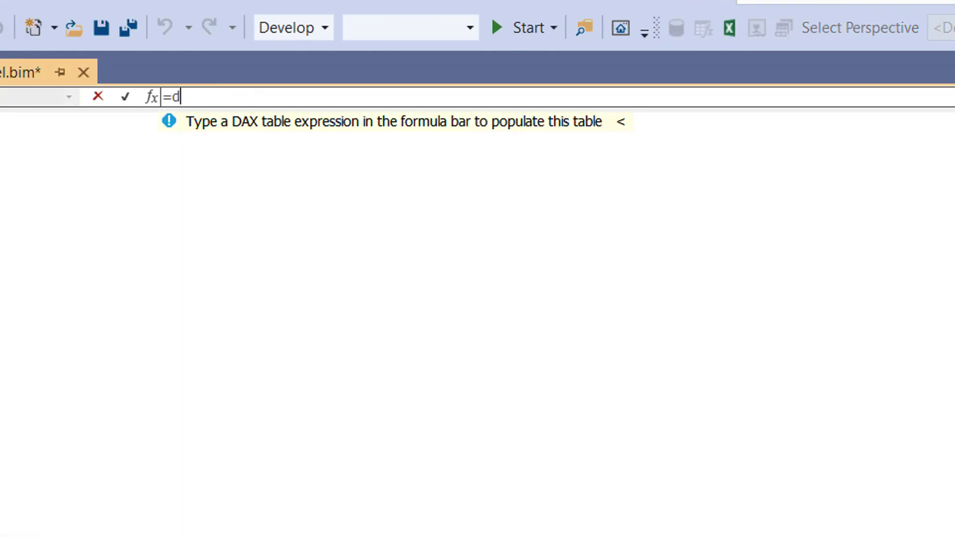
key(BackSpace)
text(all(dim)
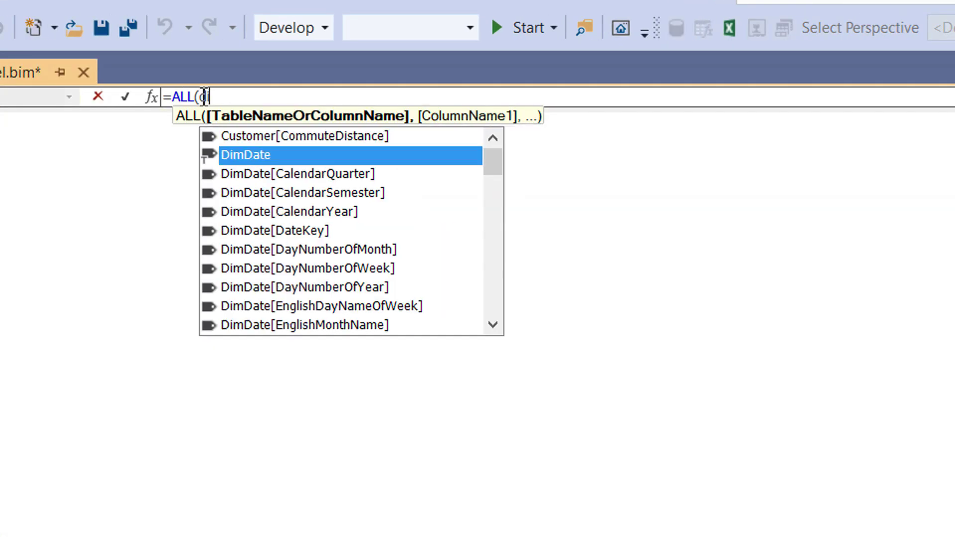
key(Tab)
text())
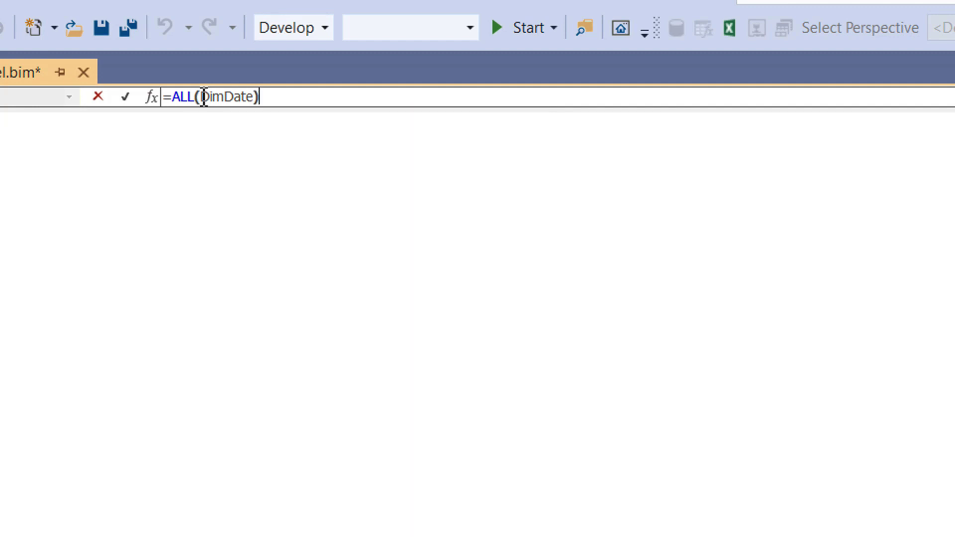
key(Return)
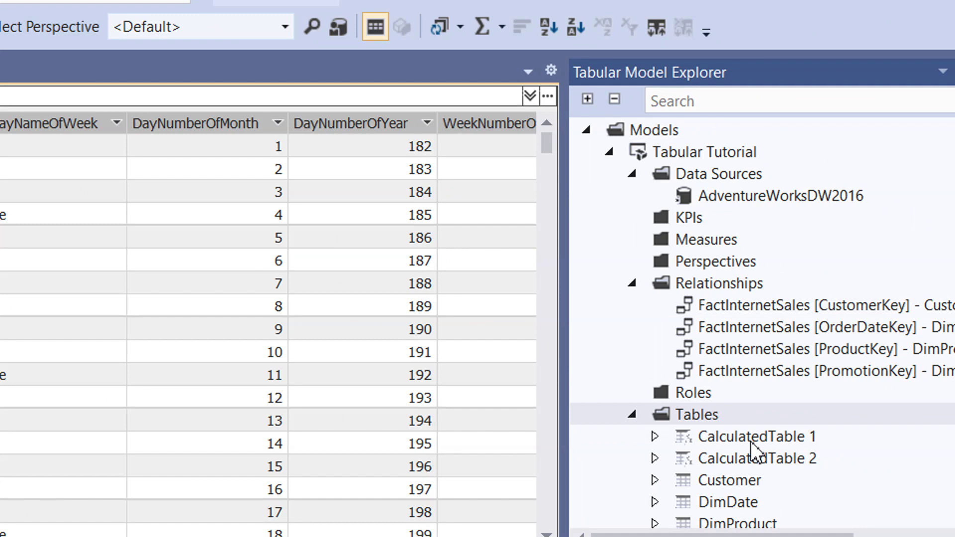
Step: Rename CalculatedTable 1 as dimShipdate
click(742, 437)
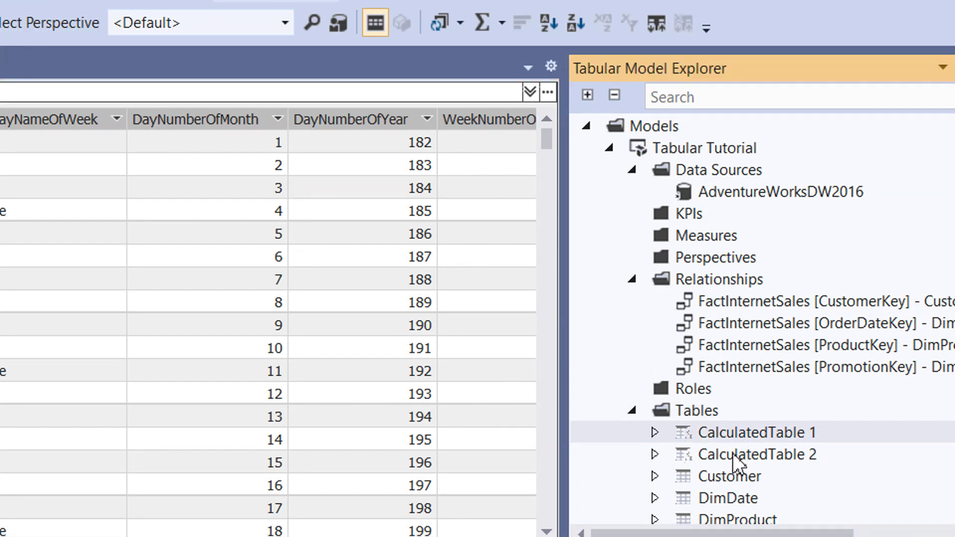
click(733, 453)
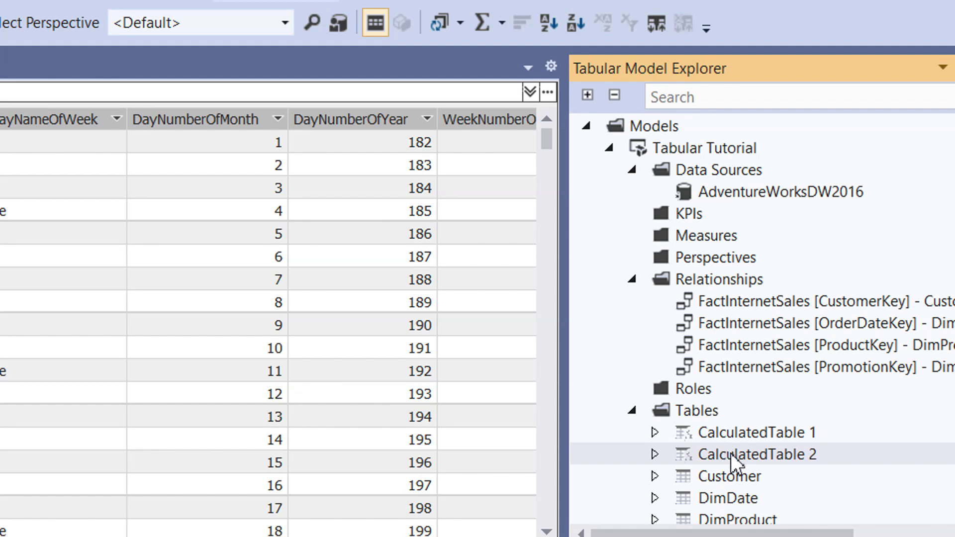
right_click(731, 452)
click(821, 535)
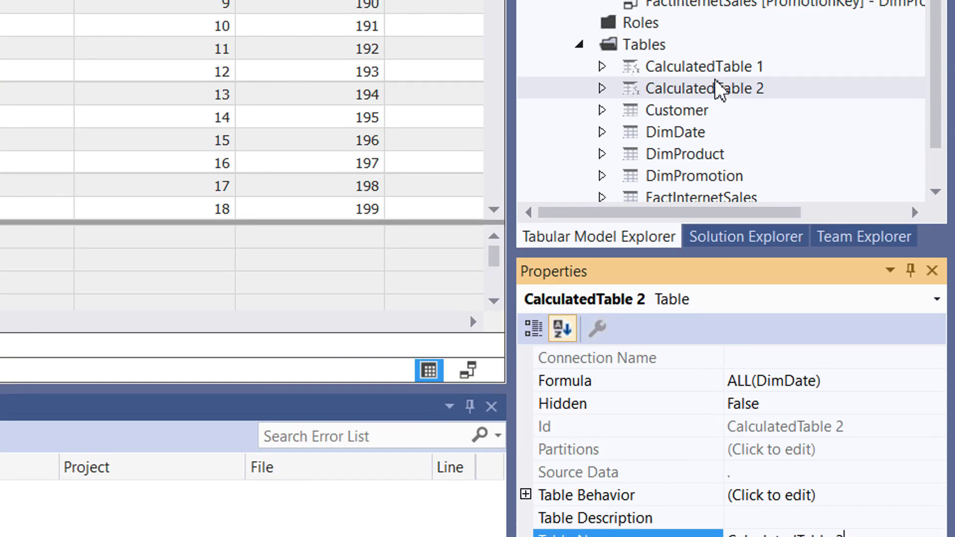
click(712, 70)
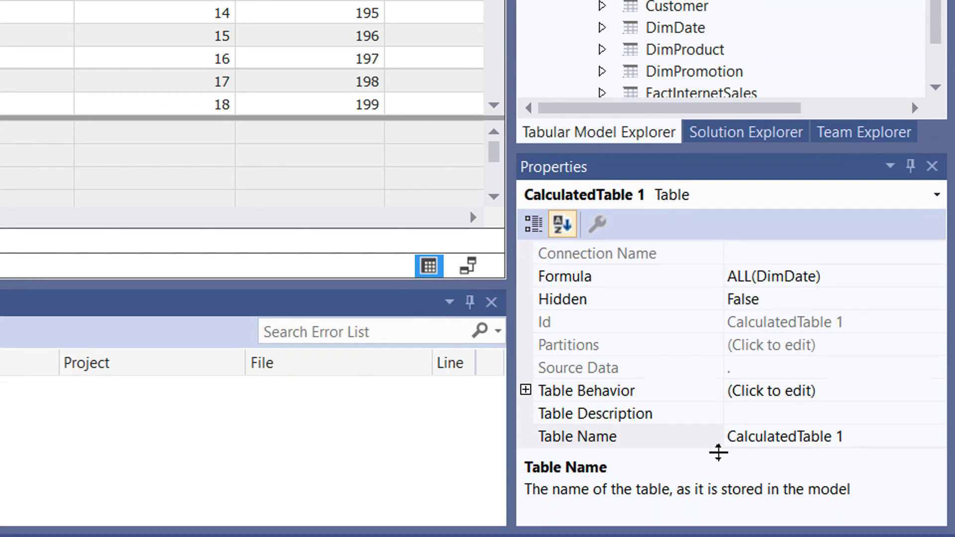
click(858, 434)
key(BackSpace)
key(BackSpace)
key(BackSpace)
key(BackSpace)
key(BackSpace)
key(BackSpace)
key(BackSpace)
key(BackSpace)
key(BackSpace)
key(BackSpace)
key(BackSpace)
key(BackSpace)
key(BackSpace)
key(BackSpace)
key(BackSpace)
key(BackSpace)
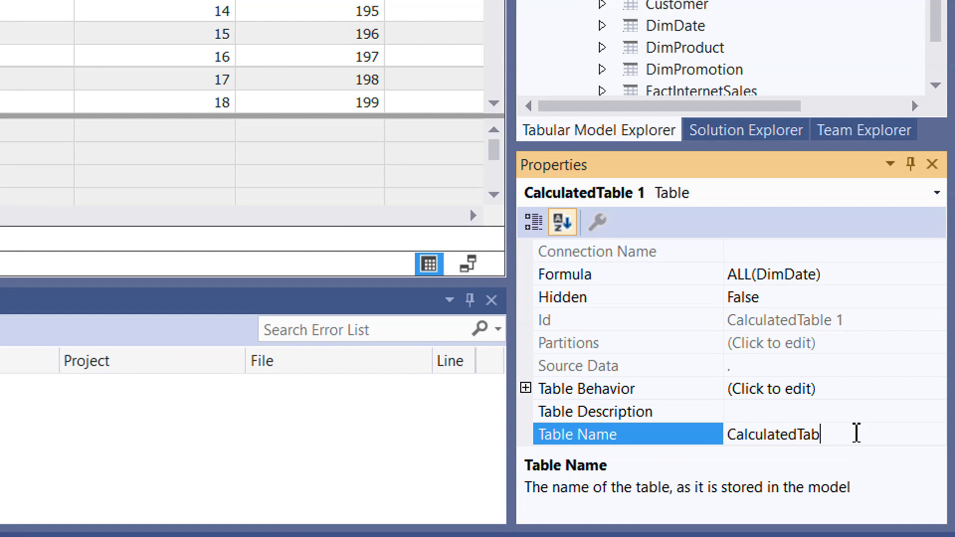
text(dimShipdate)
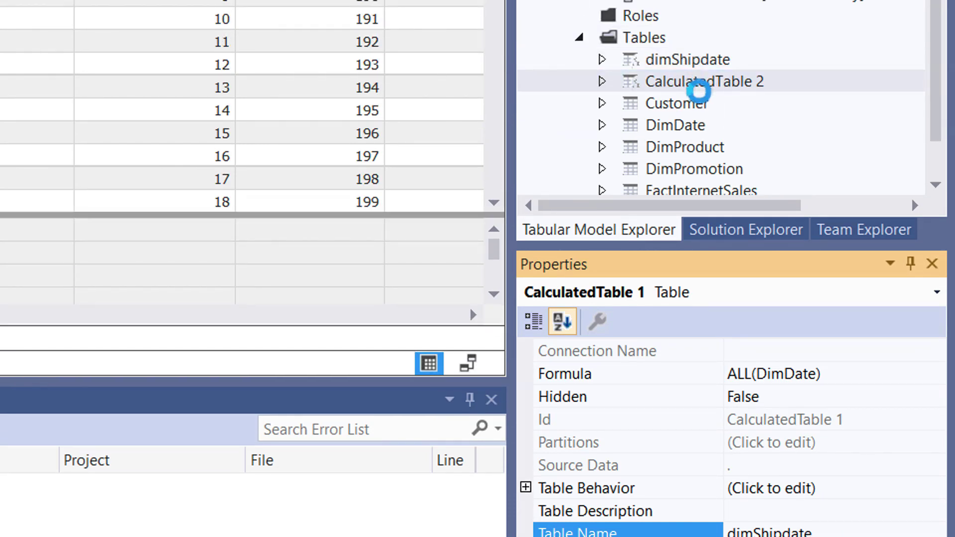
Step: Rename CalculatedTable 2 as dimDuedate
click(697, 83)
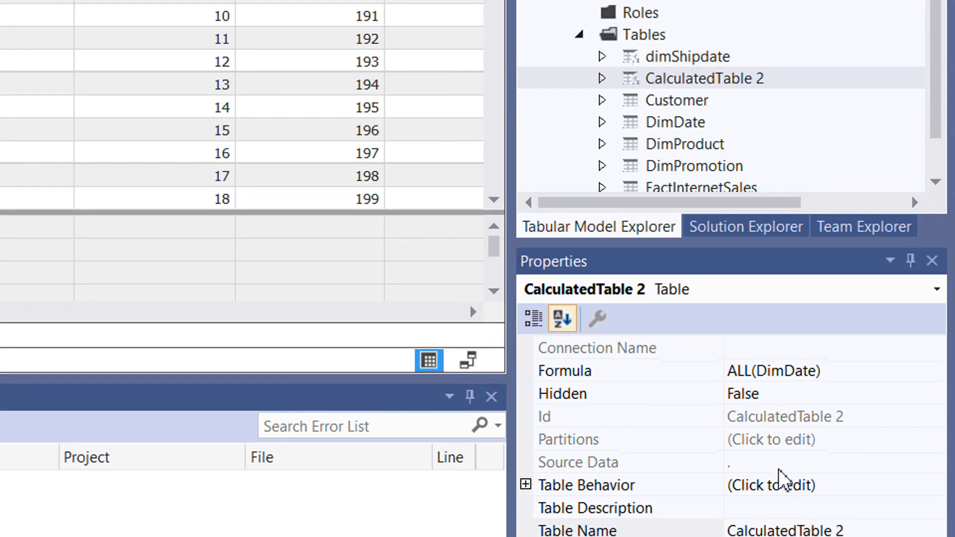
click(854, 535)
double_click(855, 535)
click(855, 451)
key(ctrl+a)
text(dim)
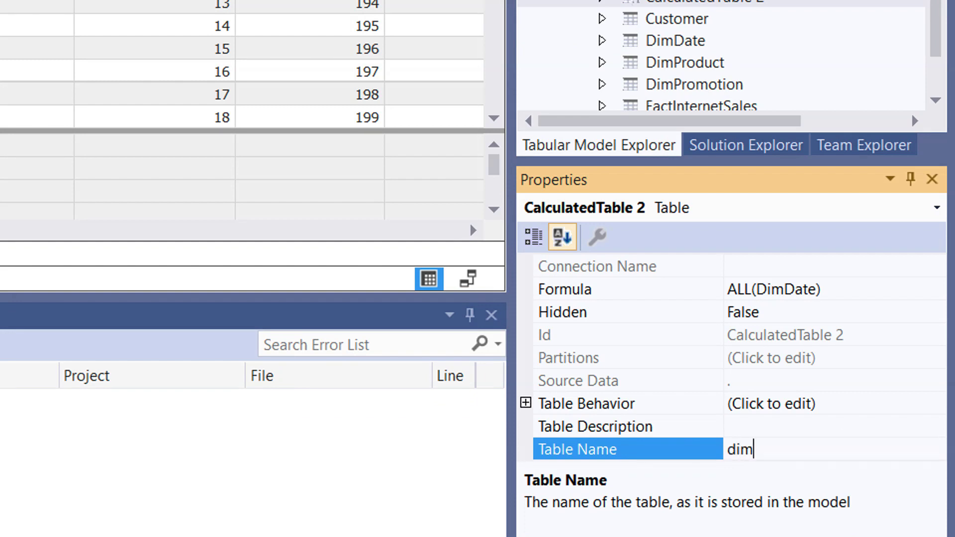
text(Duedate)
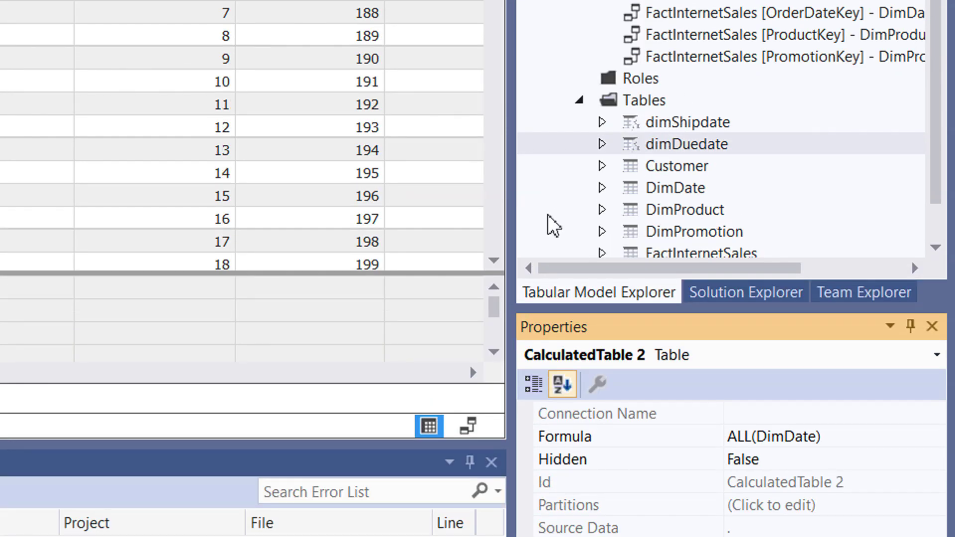
Step: Return to the diagram view and place dimShipdate and dimDuedate side by side below DimDate
click(470, 433)
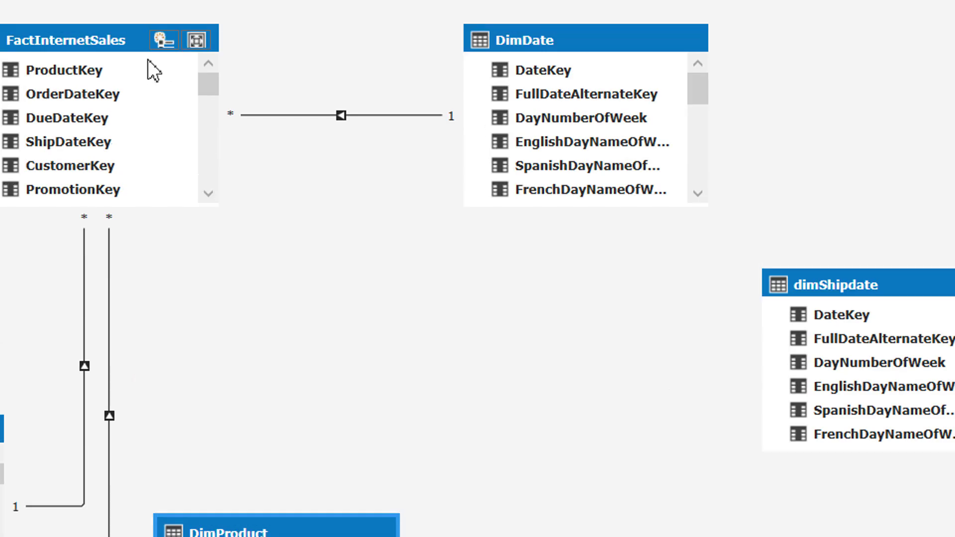
drag(875, 280, 425, 271)
drag(362, 294, 354, 292)
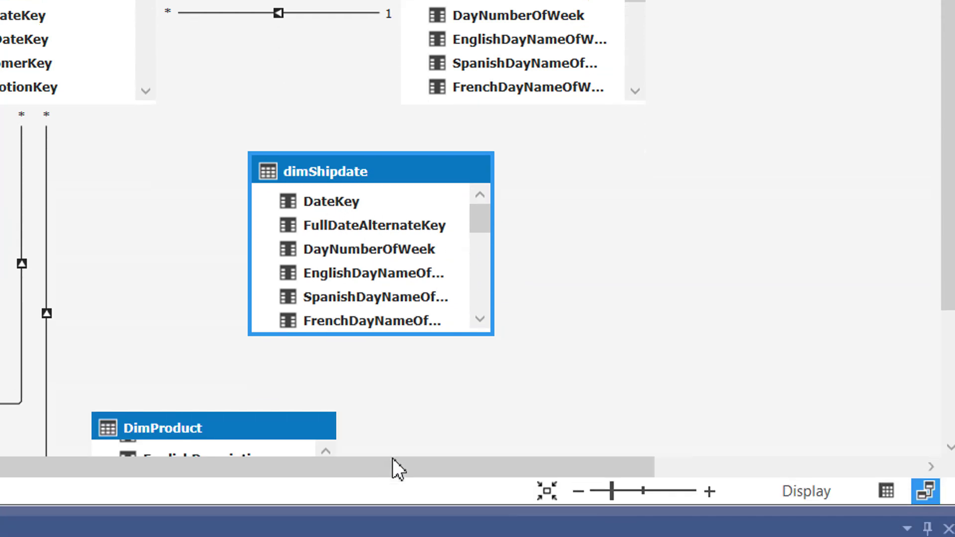
drag(393, 456, 751, 455)
drag(770, 175, 323, 181)
scroll(323, 181, left, 5)
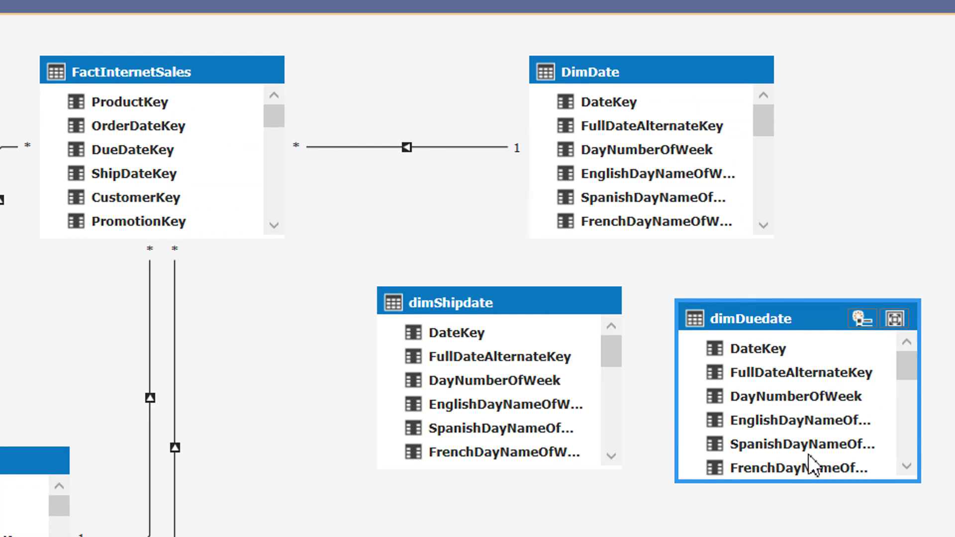
Step: Move FactInternetSales closer to the date tables and relate its DueDateKey to dimDuedate's DateKey and its ShipDateKey to dimShipdate's DateKey
drag(171, 72, 281, 81)
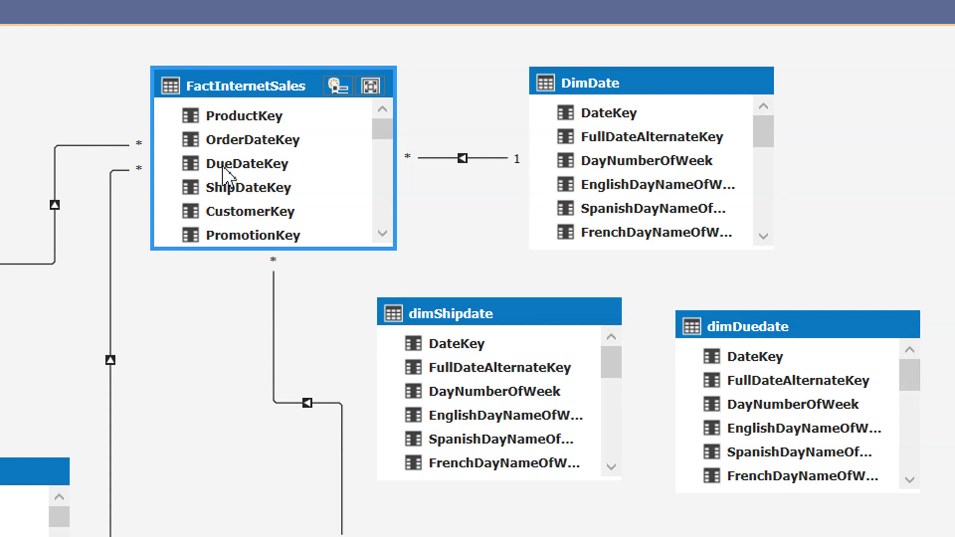
drag(222, 165, 762, 363)
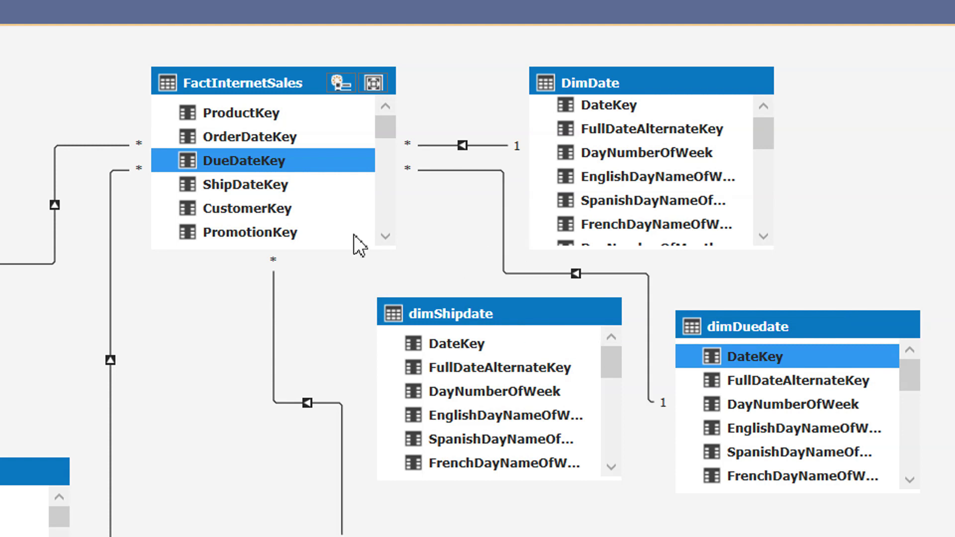
drag(236, 187, 443, 341)
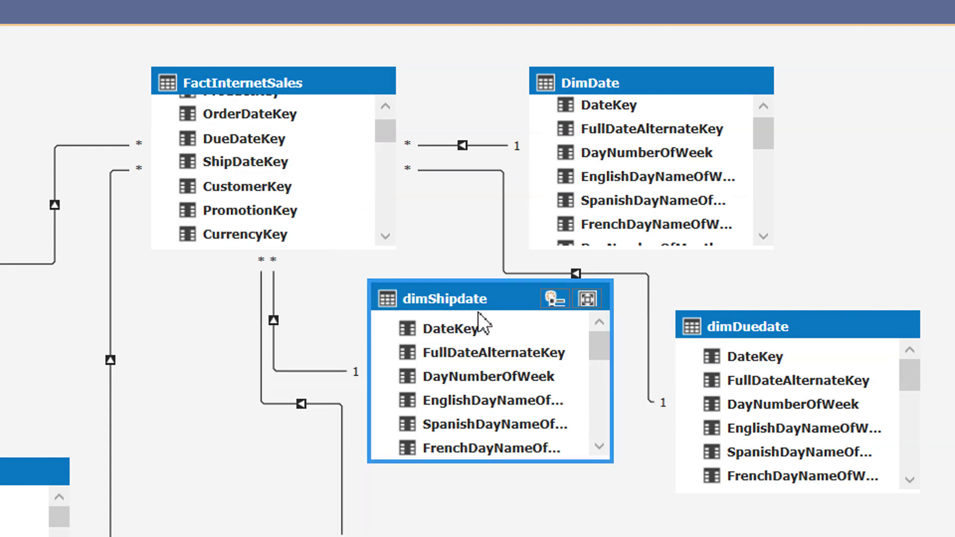